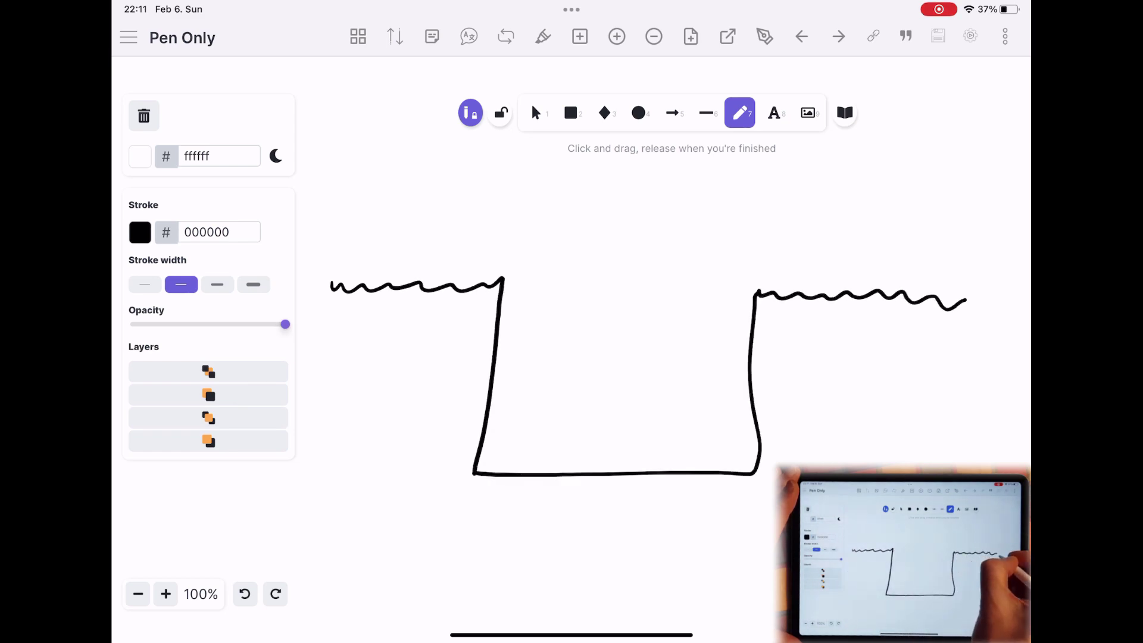
Place the library pen sketch on the left wavy ledge and begin writing 'Pen support'
click(845, 112)
drag(632, 344, 364, 226)
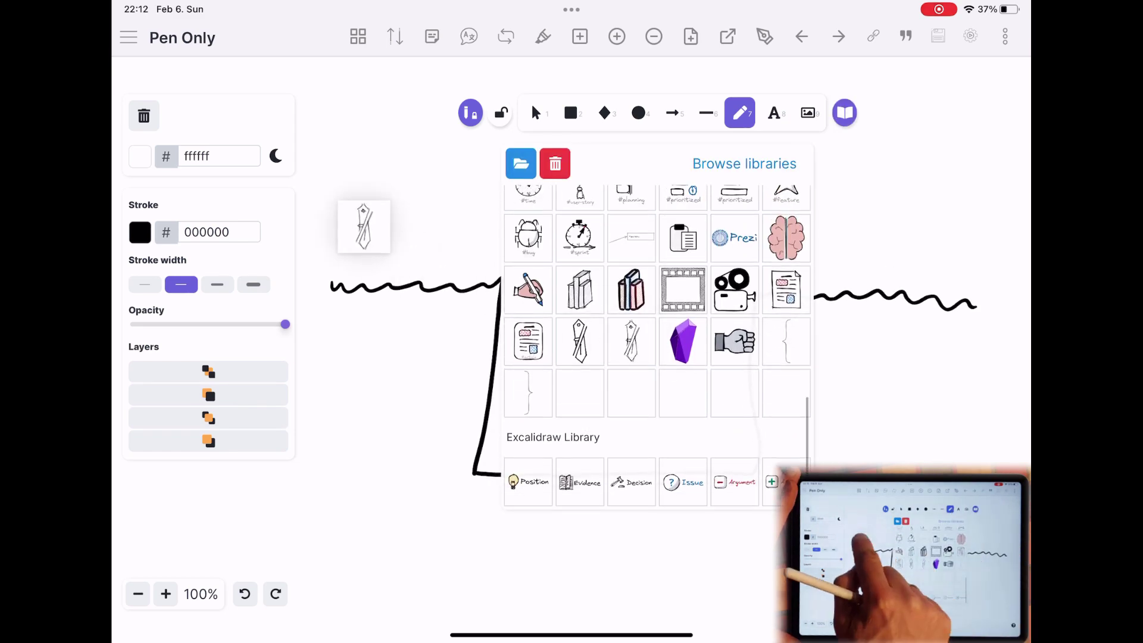
drag(794, 283, 794, 254)
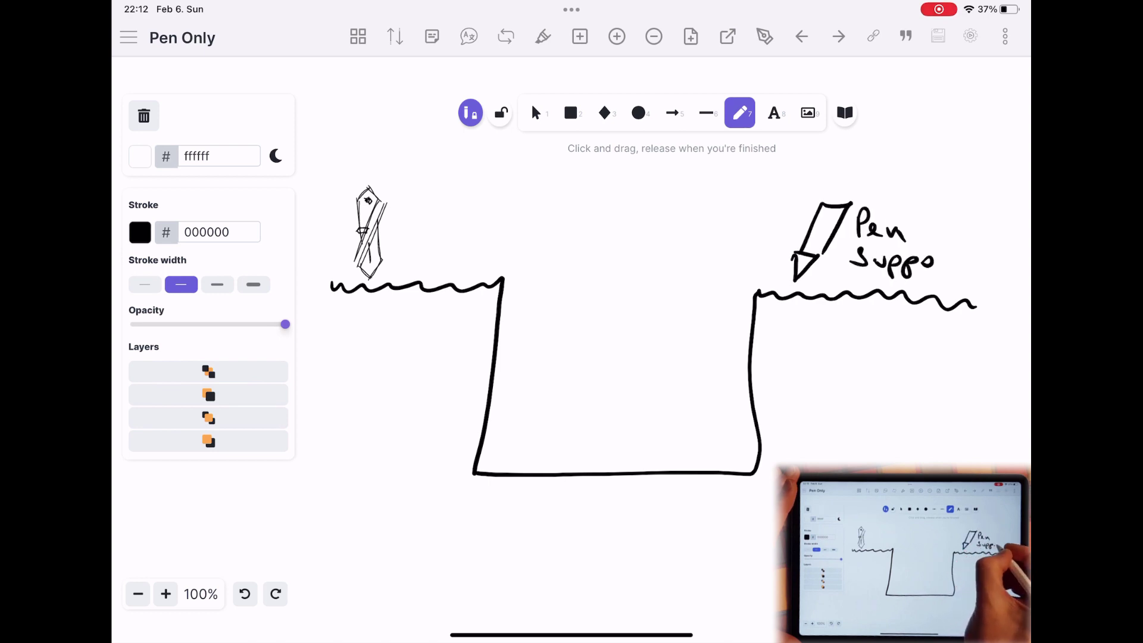
Draw an orange (d9480f) arc bridging the two walls
click(140, 232)
click(258, 322)
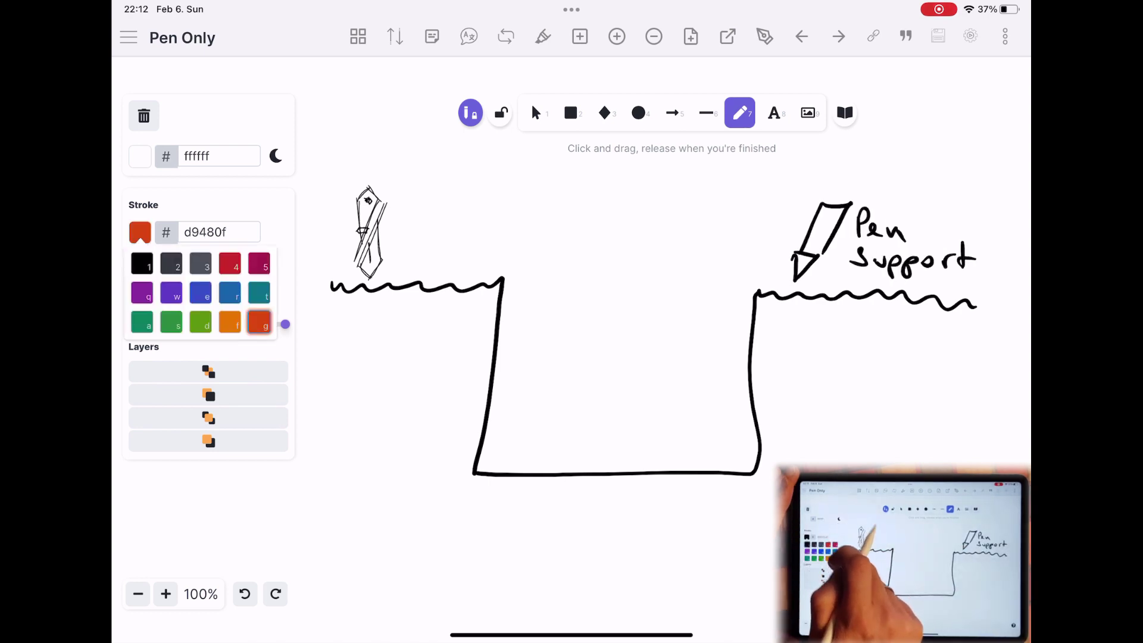
mouse_move(507, 268)
mouse_down()
mouse_move(552, 243)
mouse_move(640, 239)
mouse_up()
drag(654, 242, 664, 244)
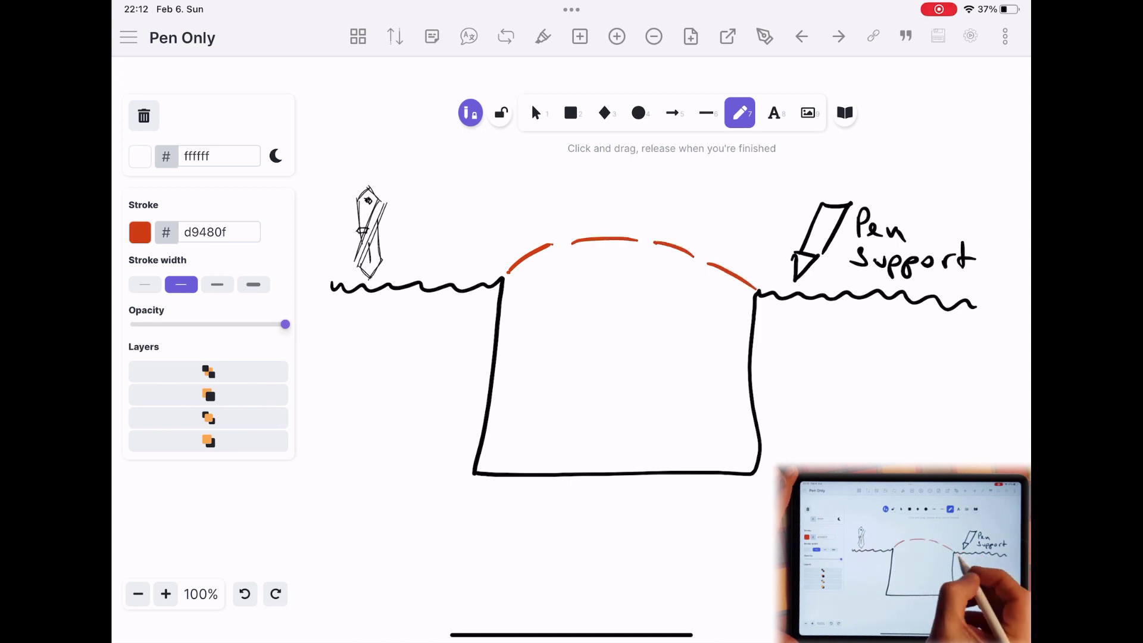
Write the version labels 1.5.30, 1.6.0 and 1.6.1 above the arc
drag(484, 241, 500, 265)
mouse_move(500, 241)
mouse_down()
mouse_move(517, 258)
mouse_move(551, 240)
mouse_up()
drag(582, 210, 582, 237)
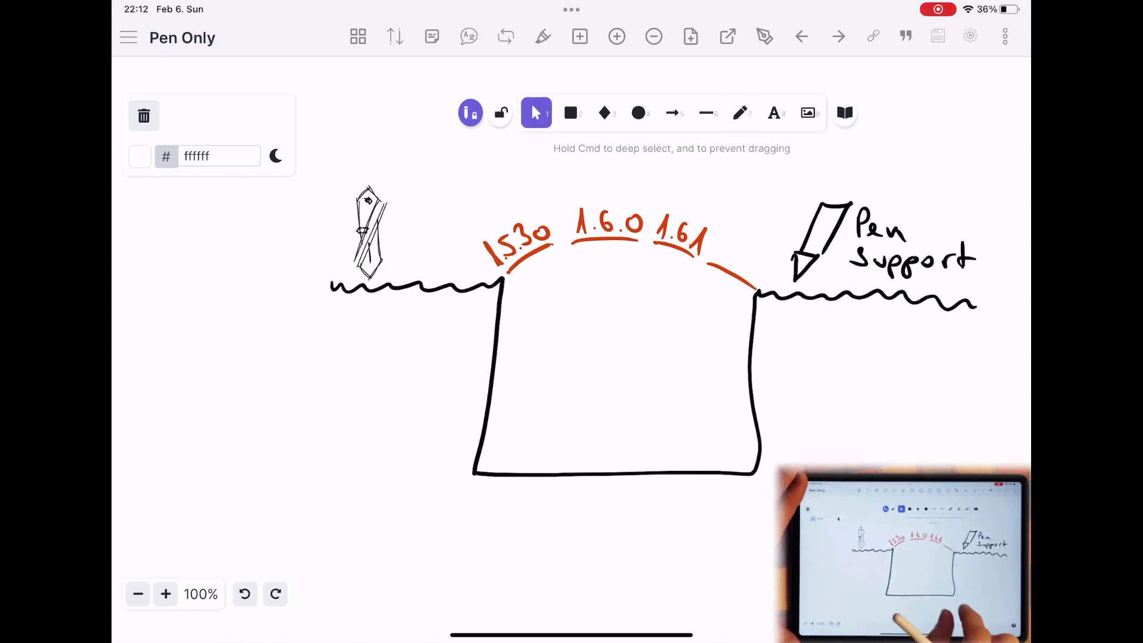
scroll(572, 358, down, 3)
Zoom out and draw a scribble-filled orange box under 'Much improved flow'
drag(714, 358, 402, 385)
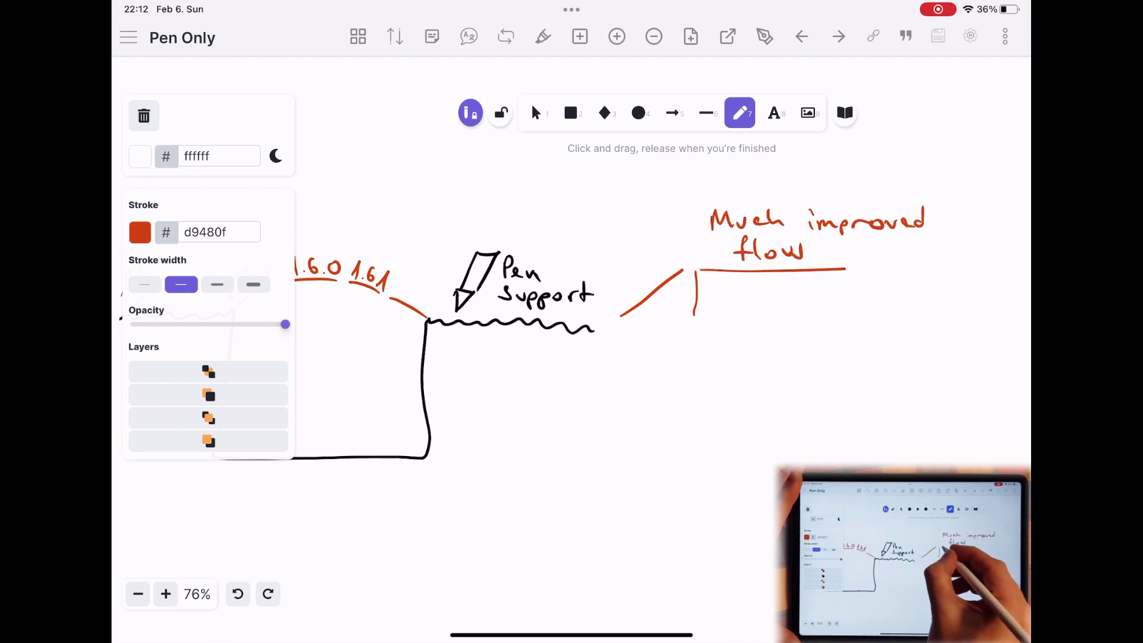
drag(847, 269, 693, 335)
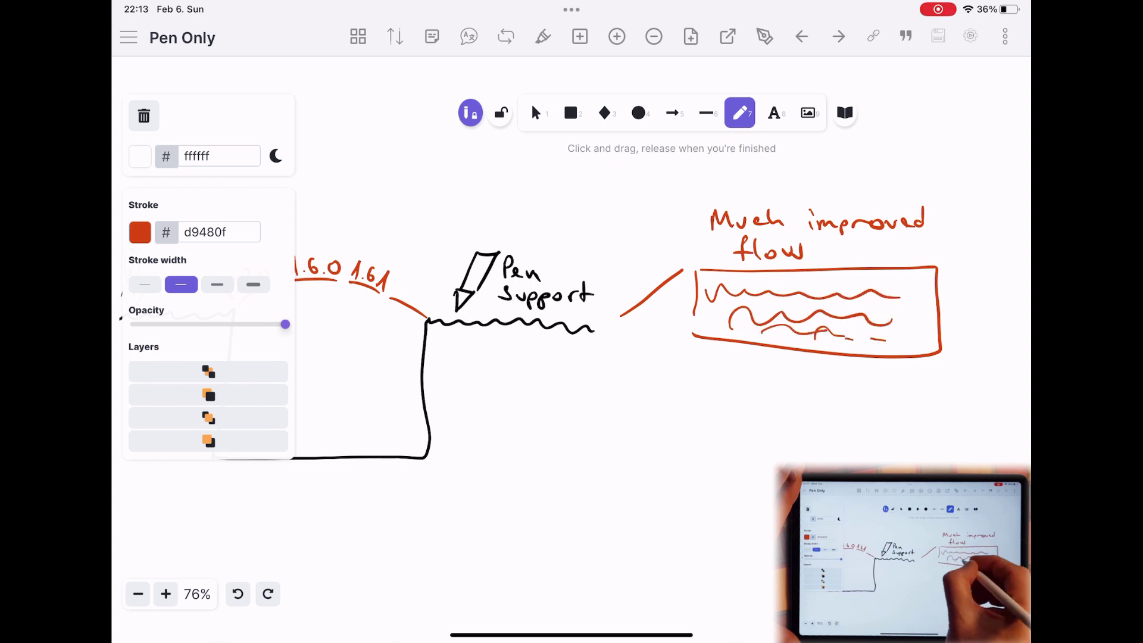
drag(831, 331, 907, 329)
Switch the ink to green (2b8a3e) and draw a branch line downward
click(140, 231)
click(146, 262)
drag(614, 364, 684, 402)
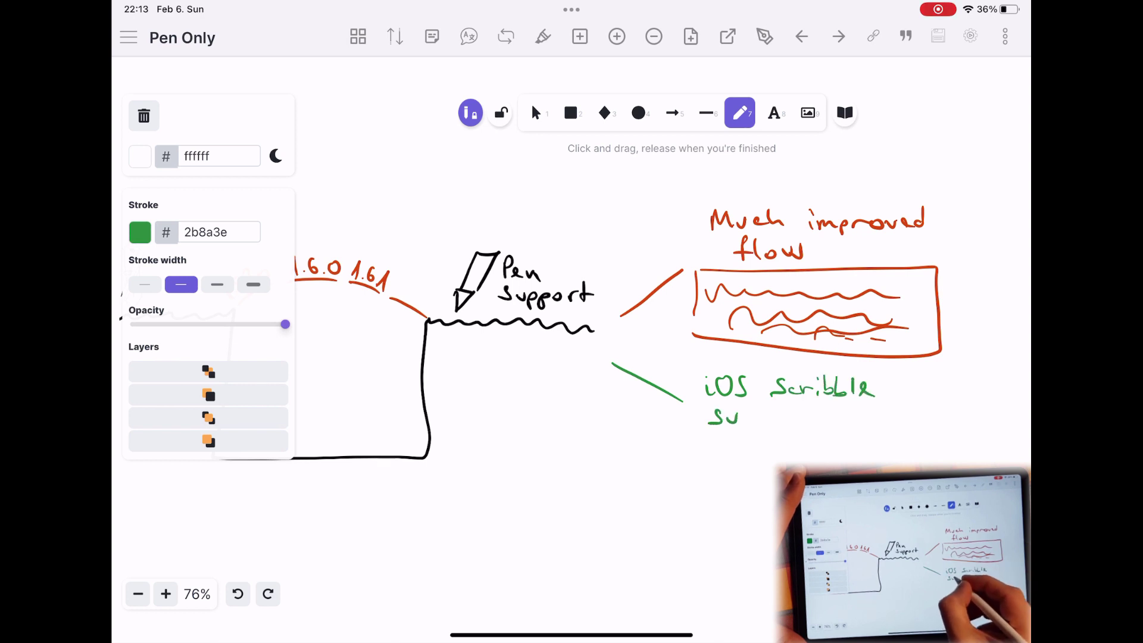
scroll(572, 357, right, 5)
scroll(572, 357, right, 5)
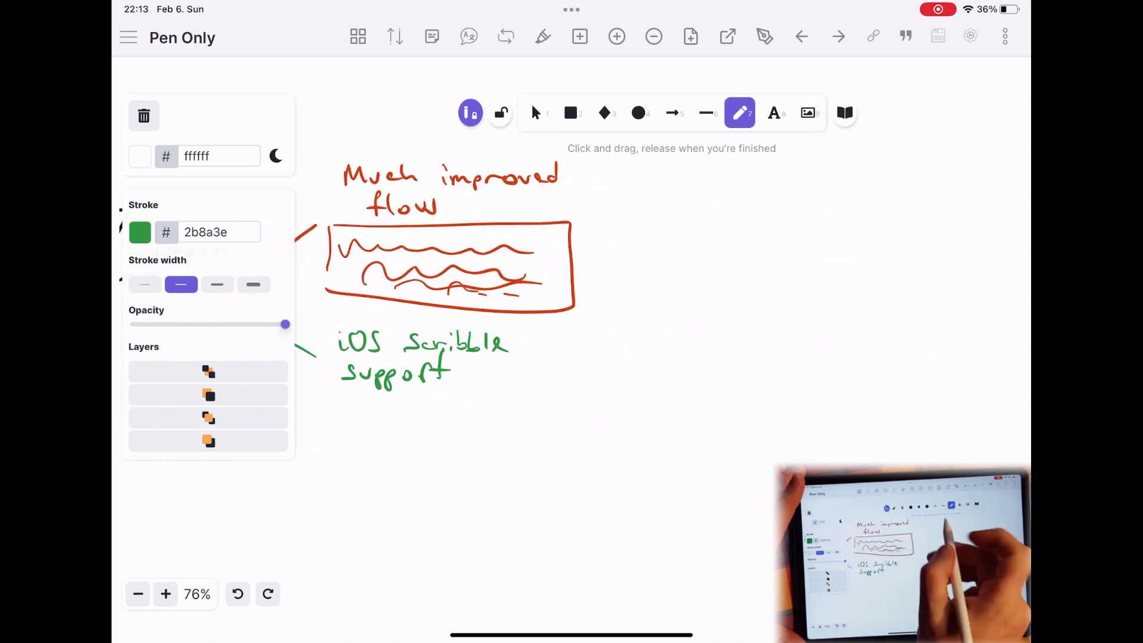
scroll(572, 357, right, 5)
Finish the 'iOS Scribble support' label and draw a green line to its right
key(v)
click(740, 112)
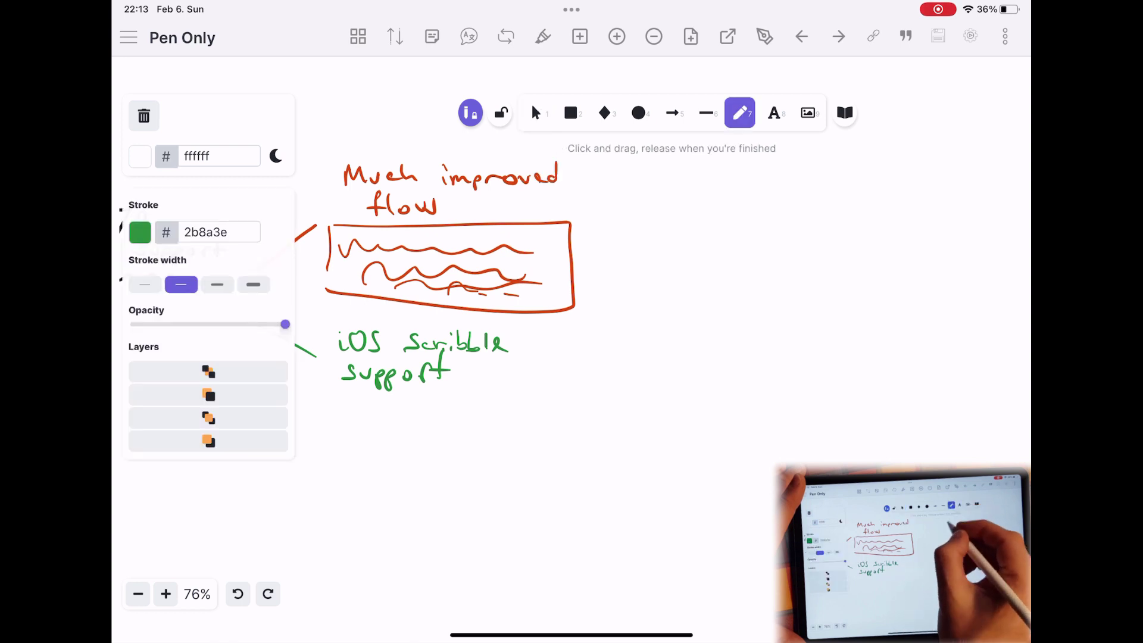
mouse_move(528, 357)
mouse_down()
mouse_move(592, 337)
mouse_move(628, 342)
mouse_up()
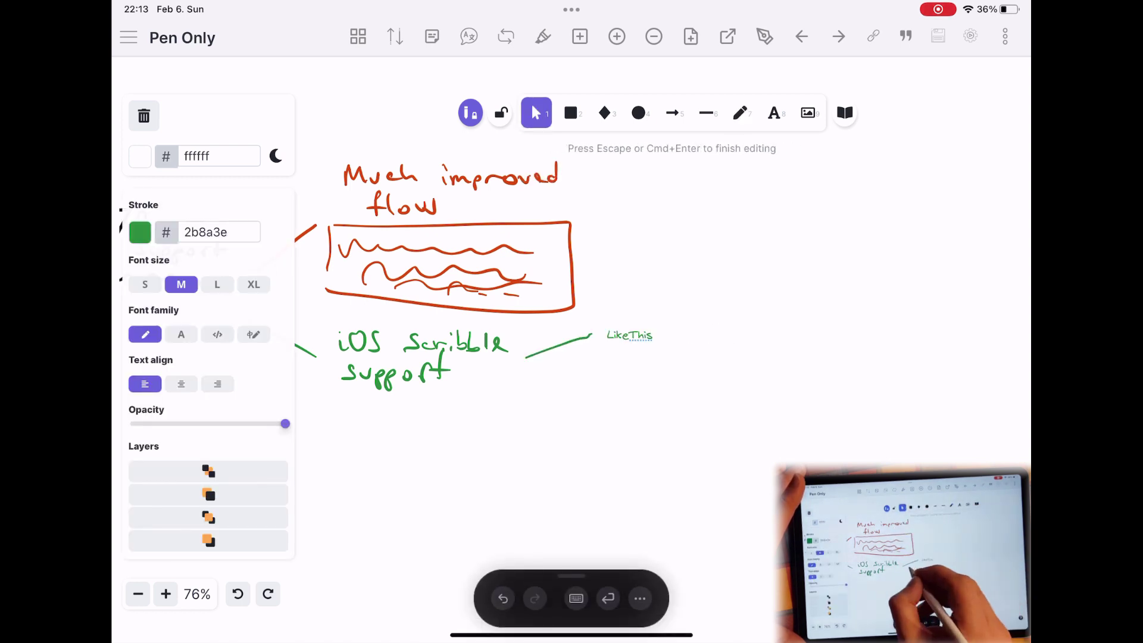
Draw a second green branch line ending in the typed note 'But better like this'
key(Escape)
drag(525, 370, 603, 389)
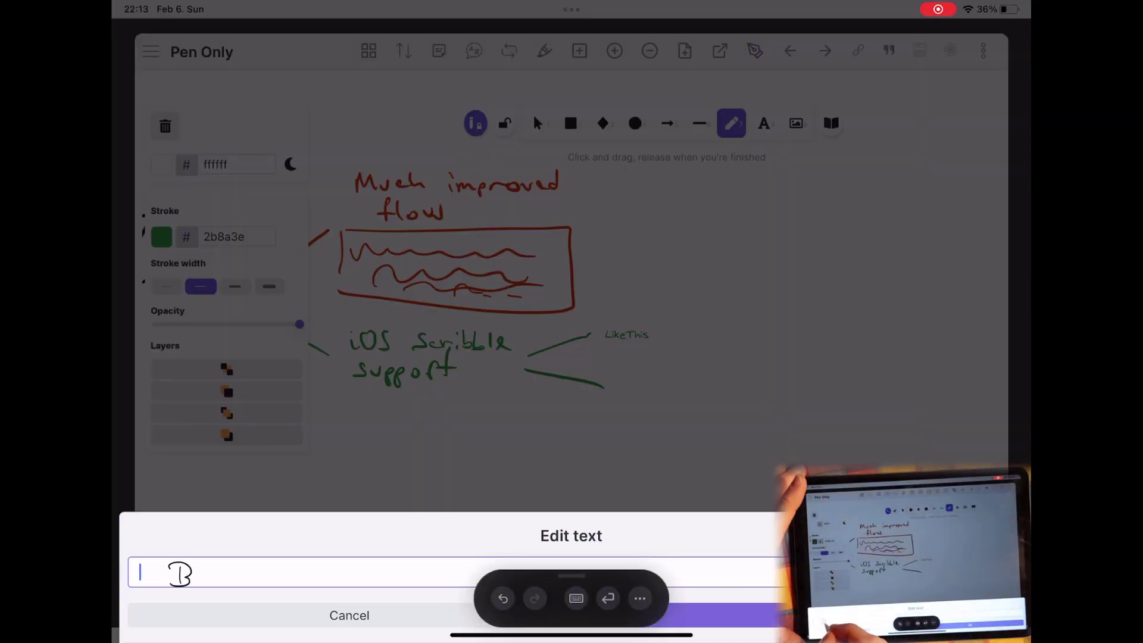
text(But better)
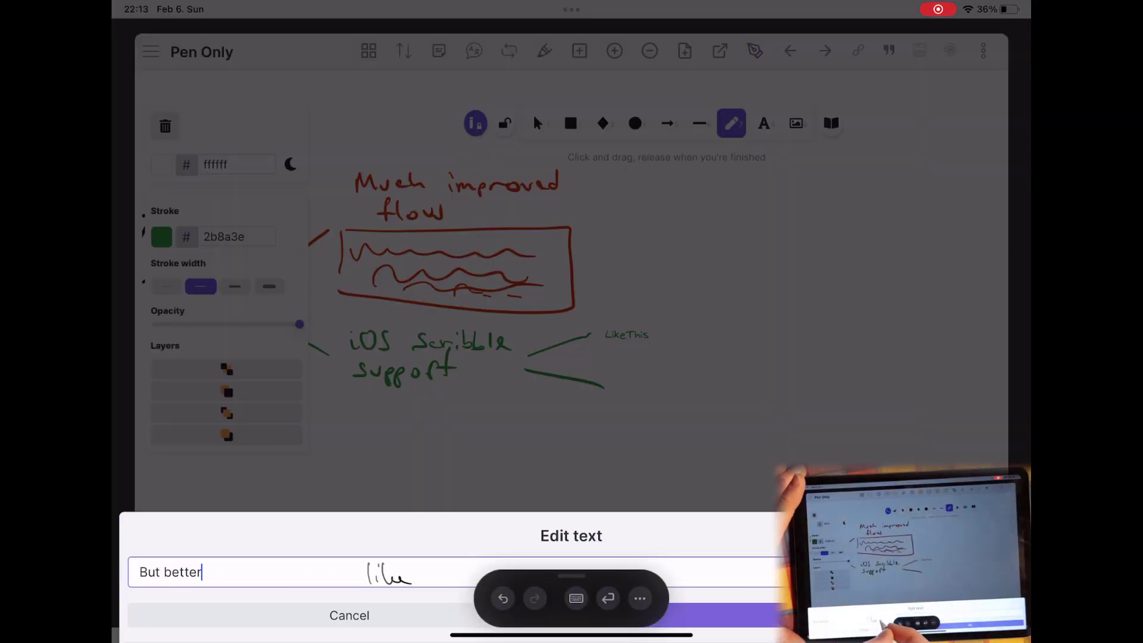
text( like this)
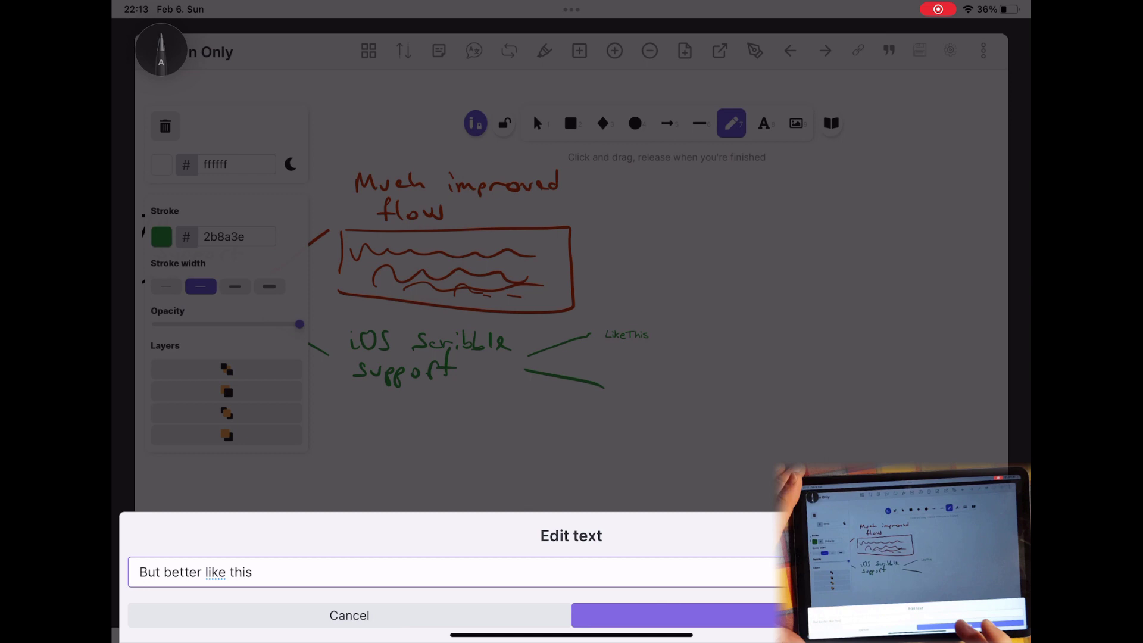
key(Return)
Extend the note text to 'But better like this. Can also edit'
click(605, 390)
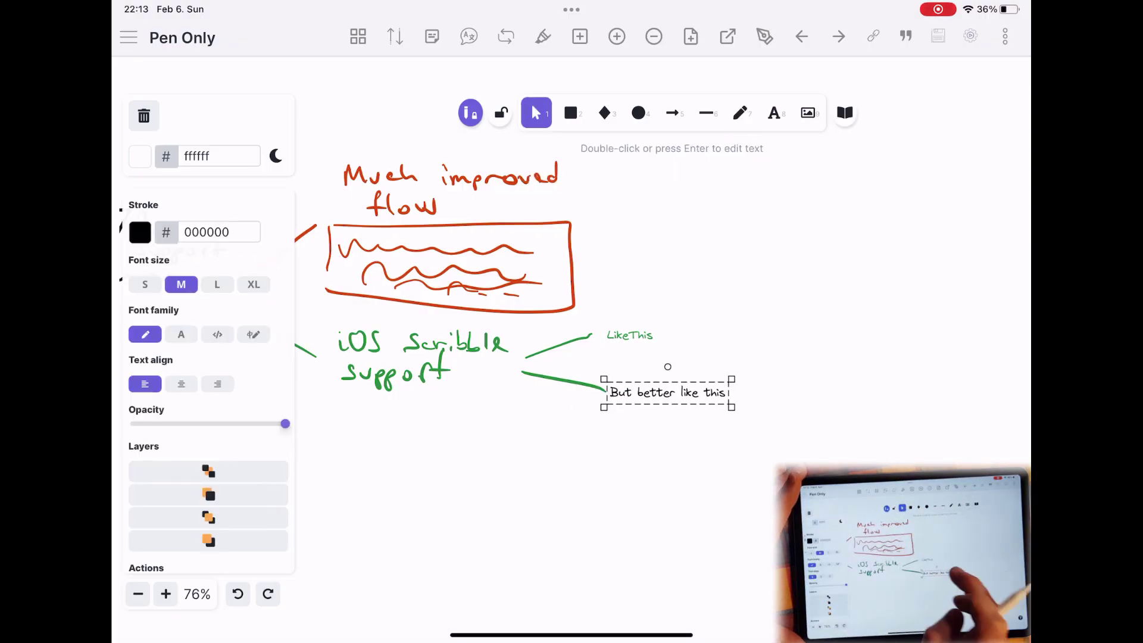
double_click(606, 391)
click(260, 572)
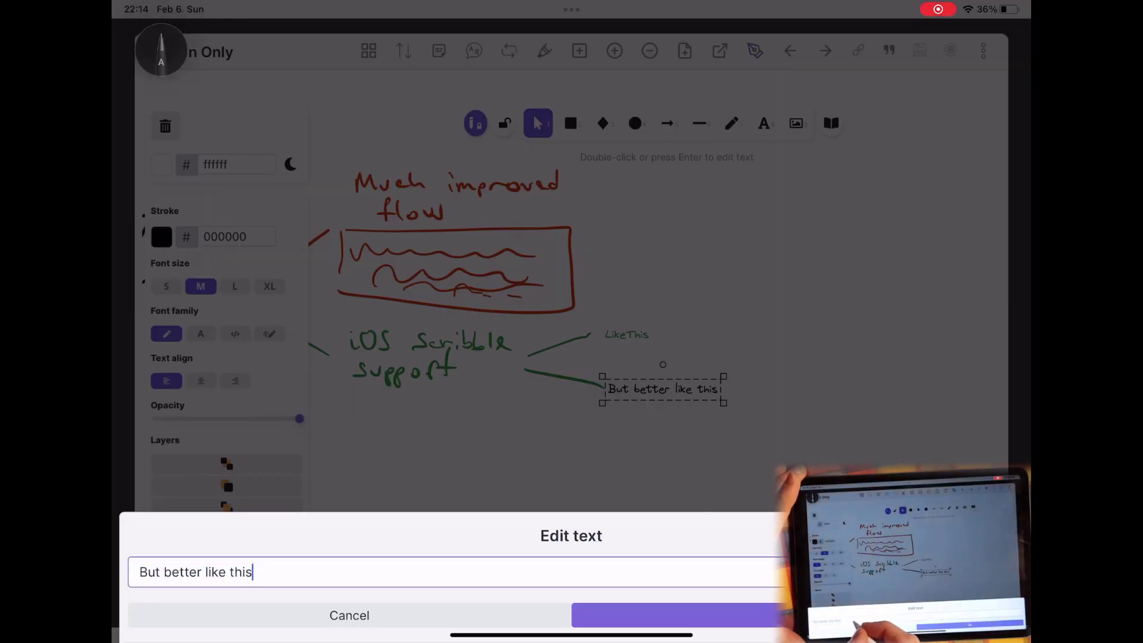
text( Can also)
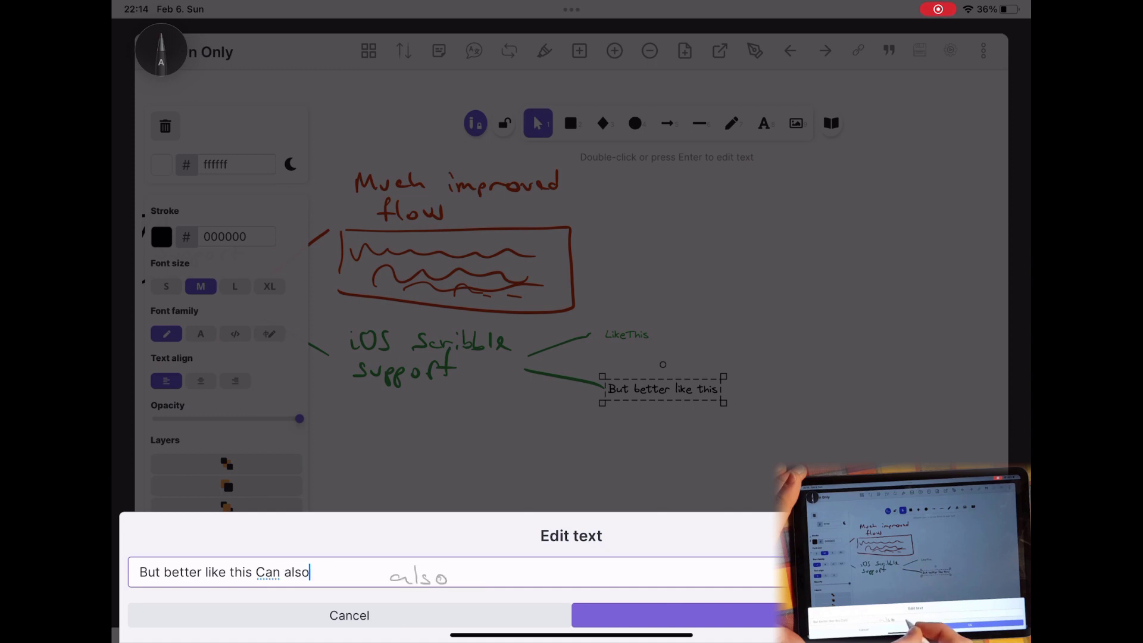
text( edit)
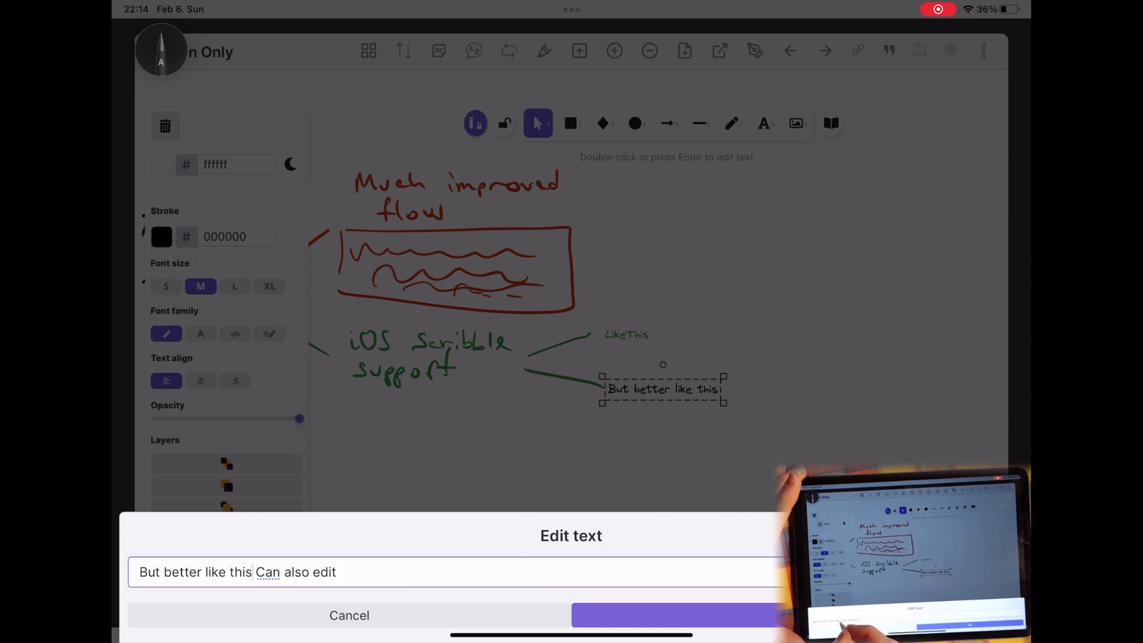
click(253, 572)
text(.)
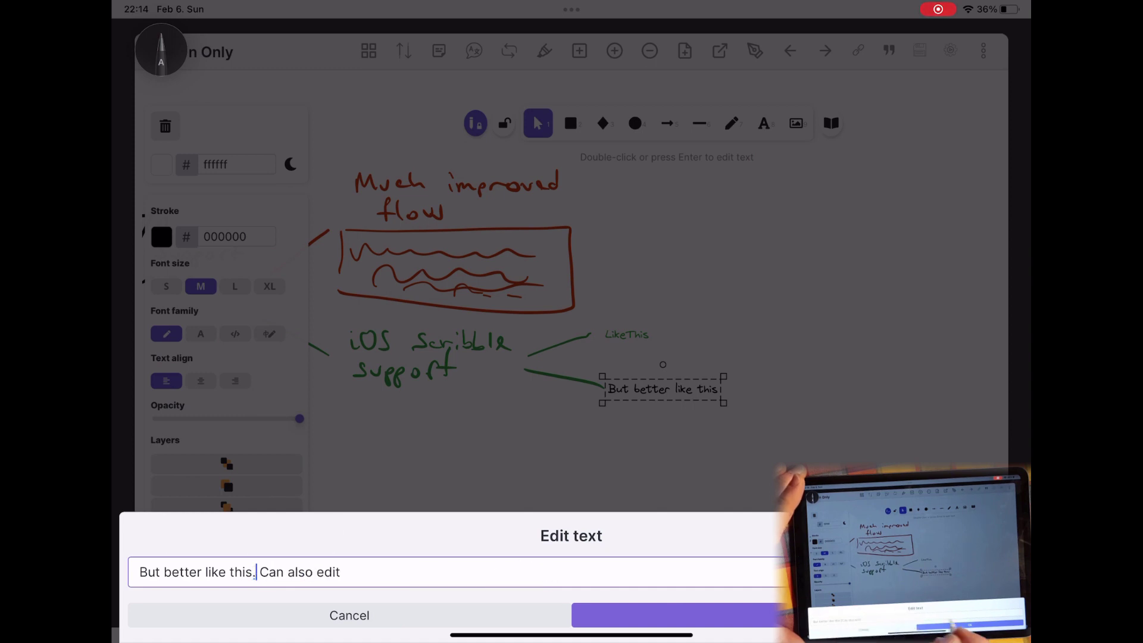
click(679, 616)
scroll(572, 313, down, 3)
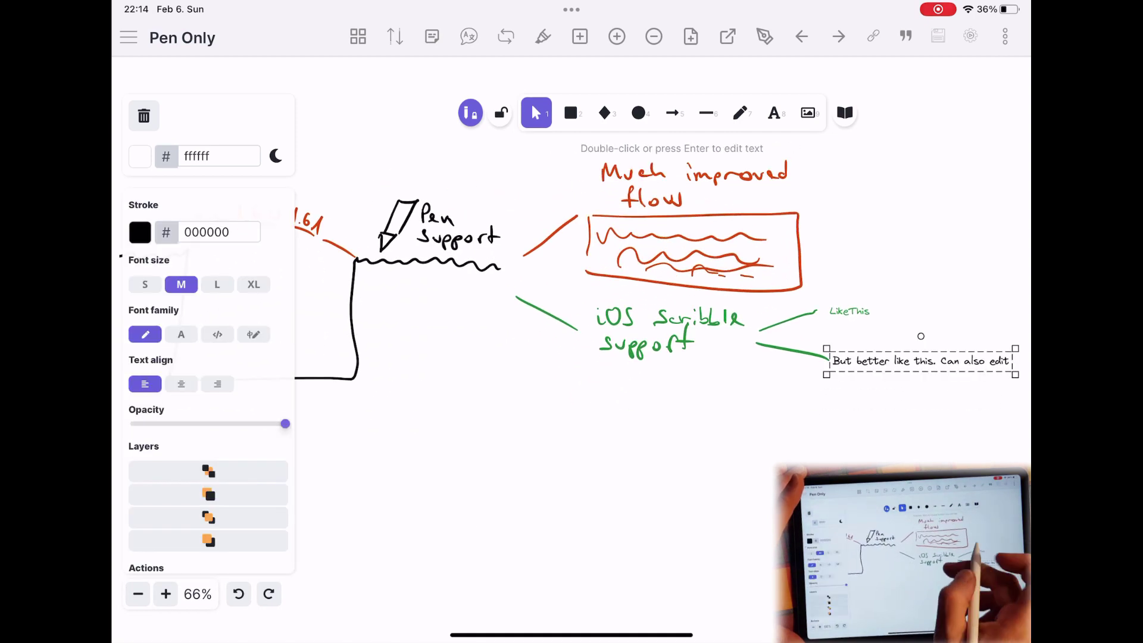
Draw a blue (364fc7) freehand branch line downward for 'Powerful Scripts'
click(740, 113)
click(140, 232)
click(200, 294)
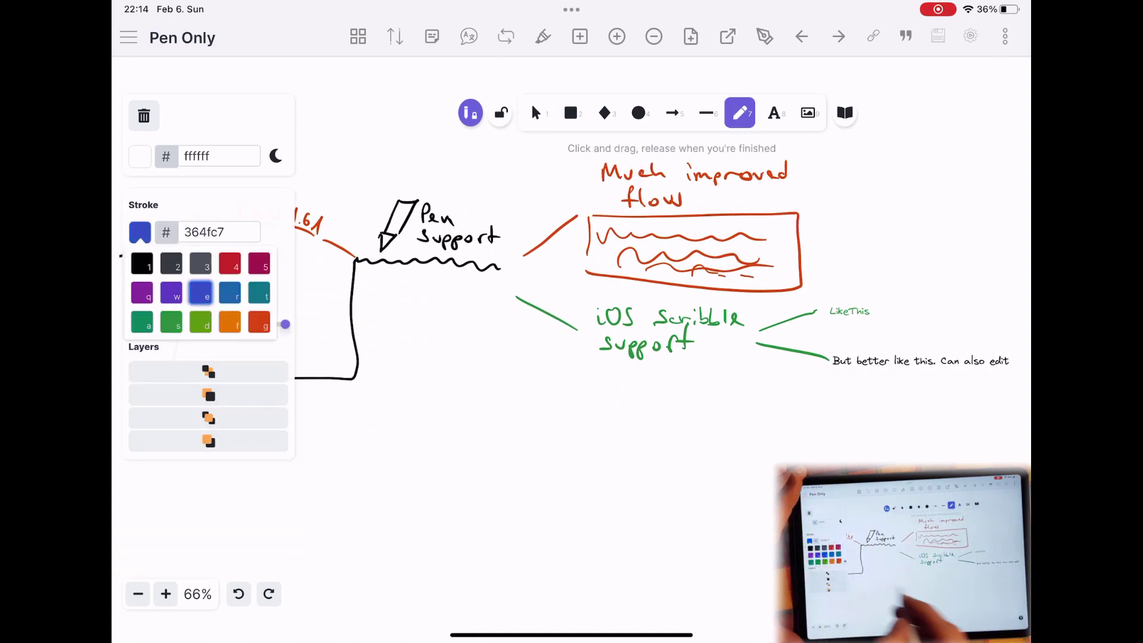
drag(514, 313, 635, 440)
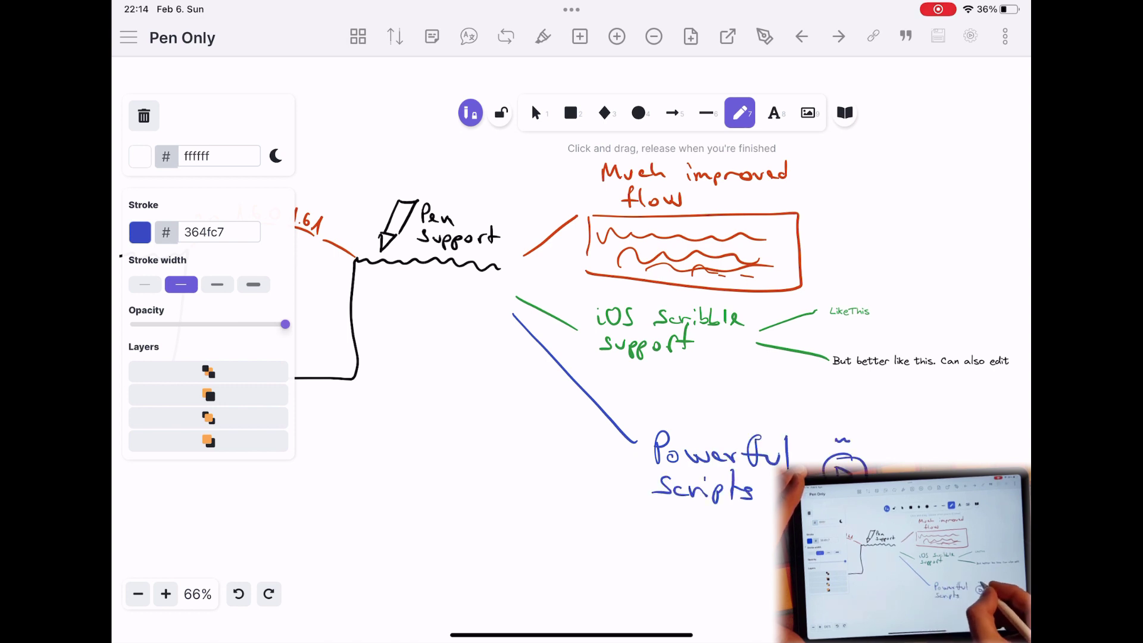
scroll(571, 322, down, 4)
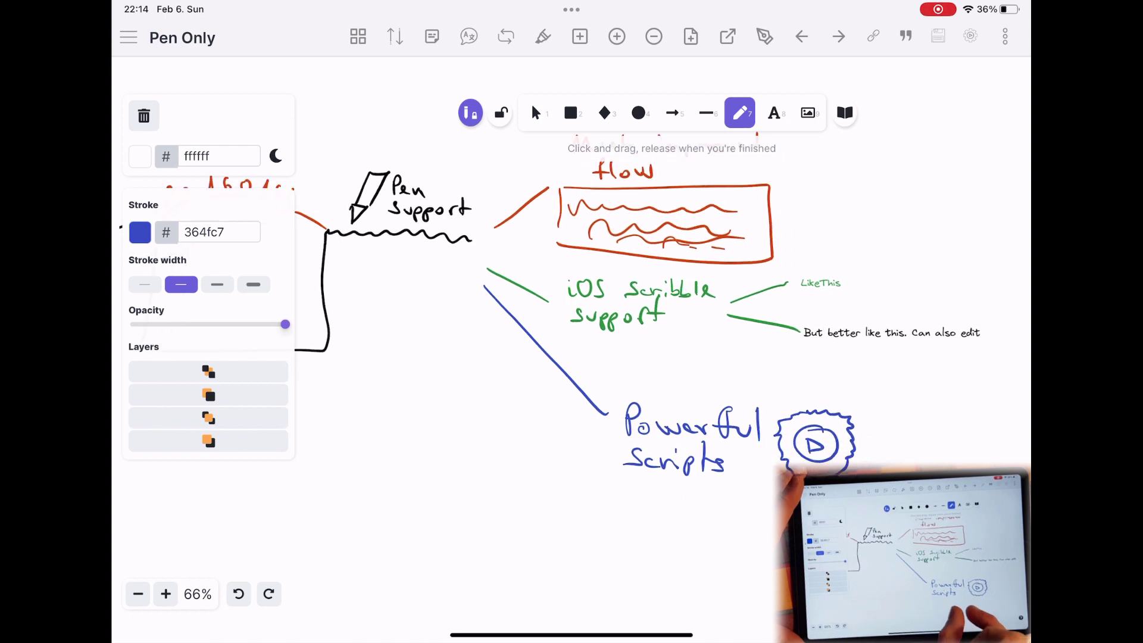
scroll(572, 321, right, 5)
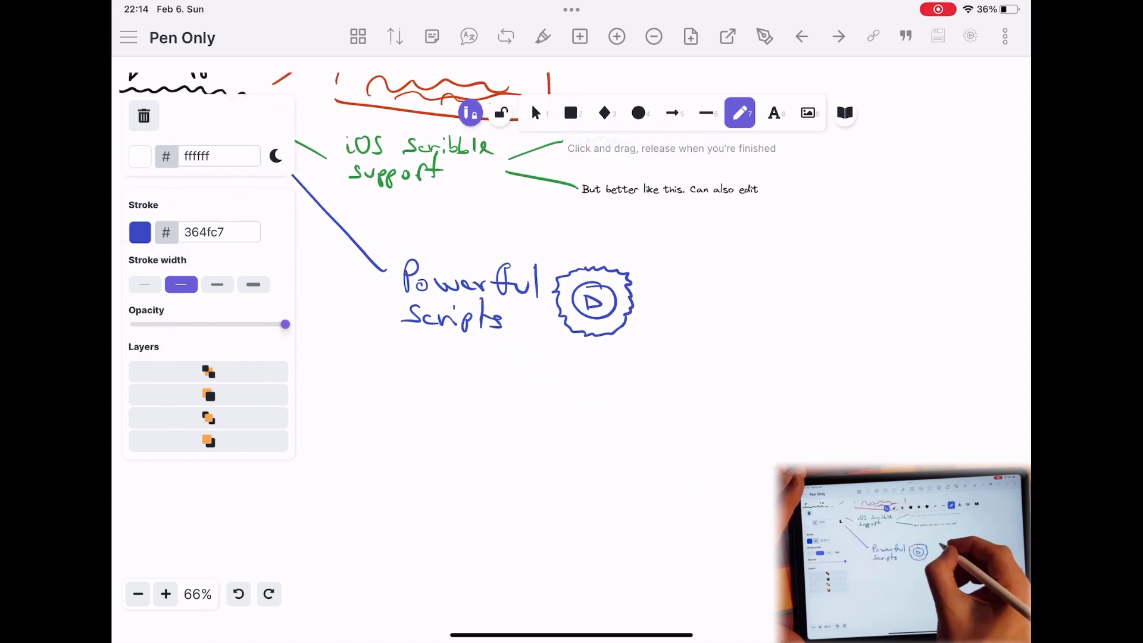
Draw a blue arrow from the gear icon and link the Add Link sketch to Celebrate!!.md
drag(639, 286, 697, 230)
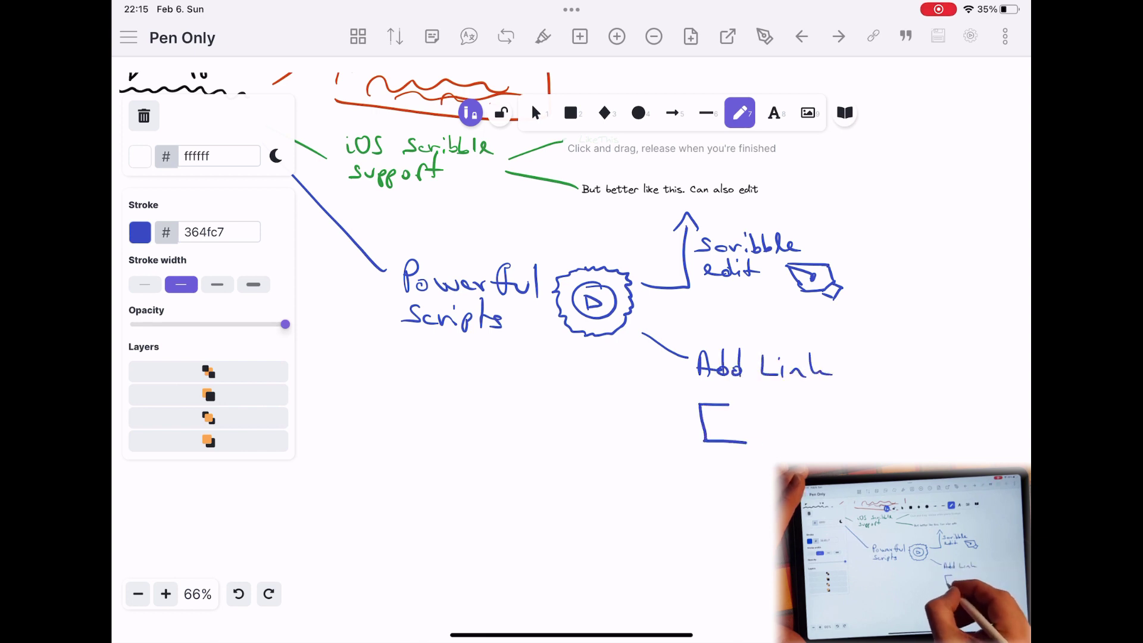
click(536, 113)
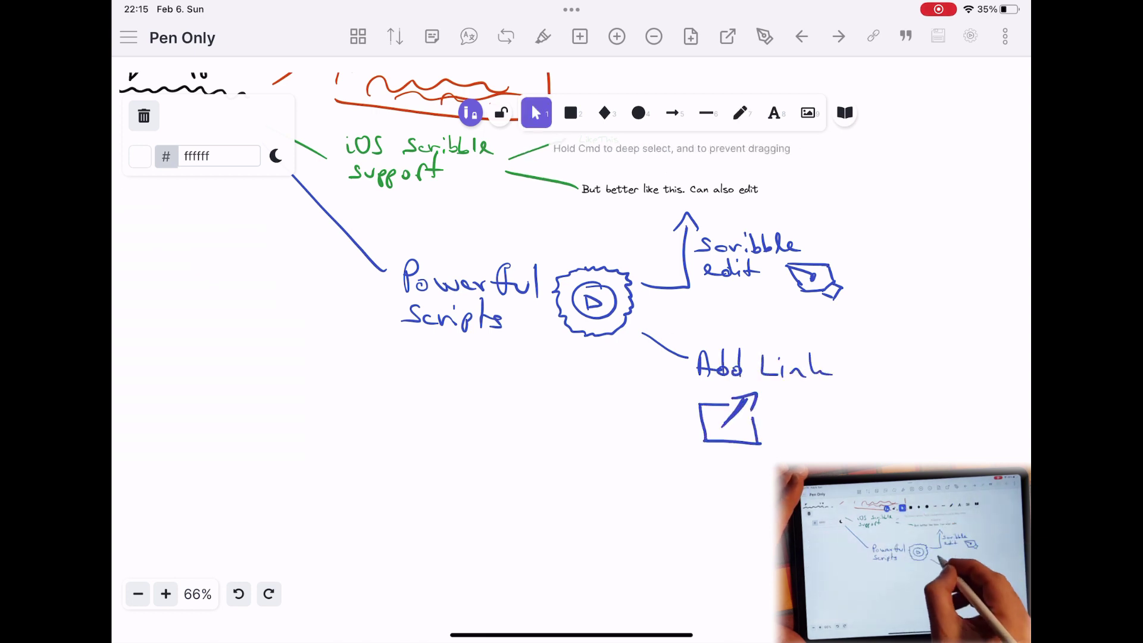
drag(680, 335, 844, 460)
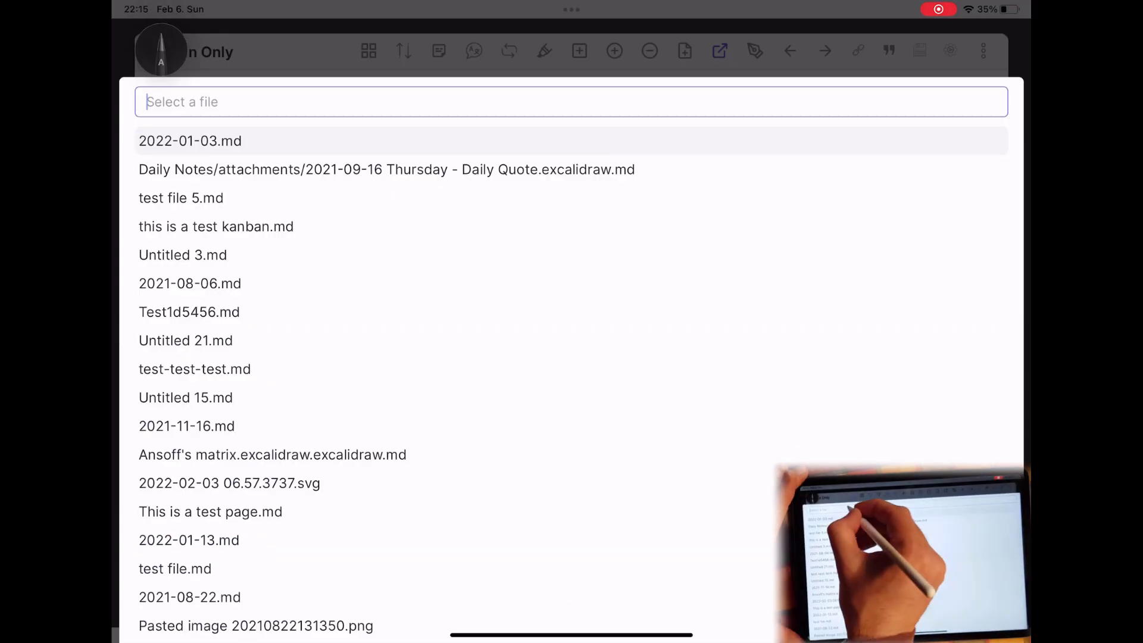
drag(296, 105, 397, 107)
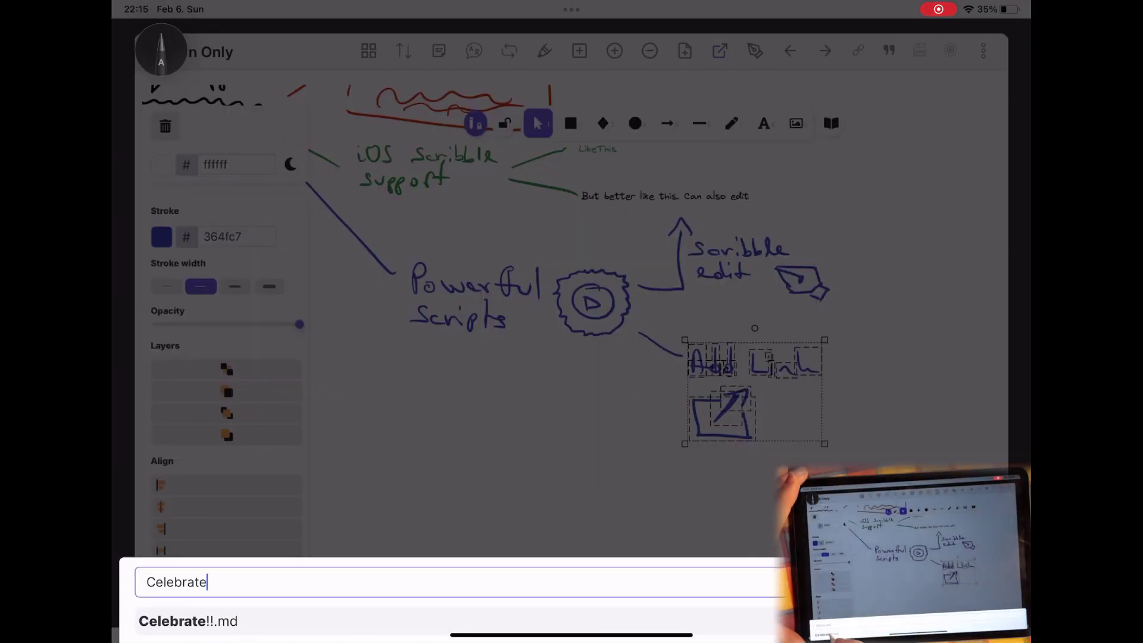
scroll(571, 323, down, 2)
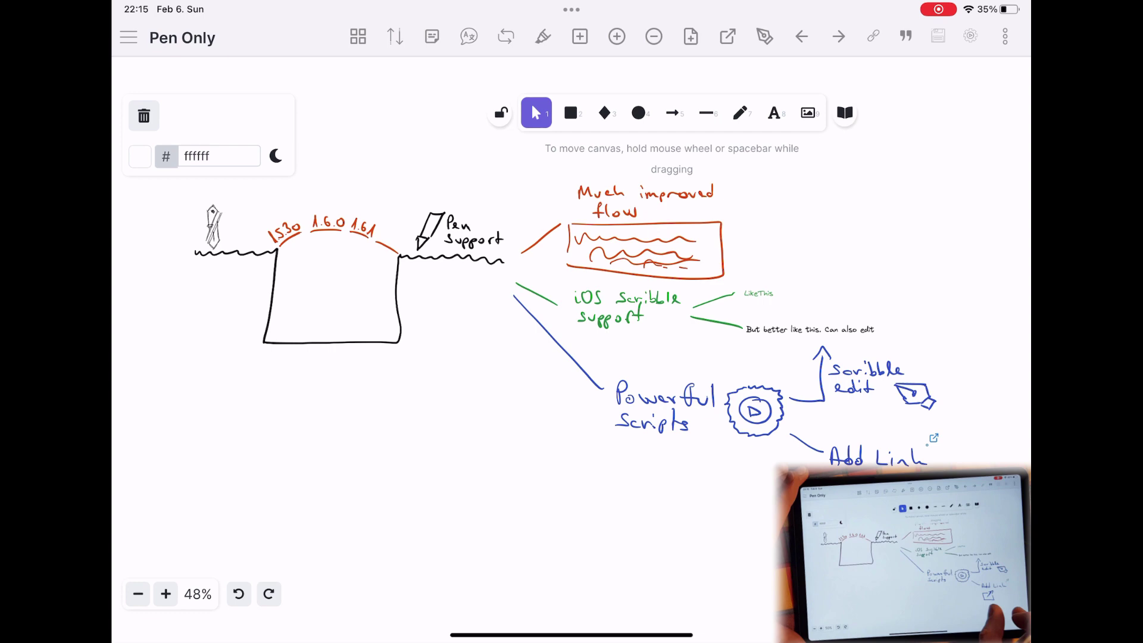
click(706, 413)
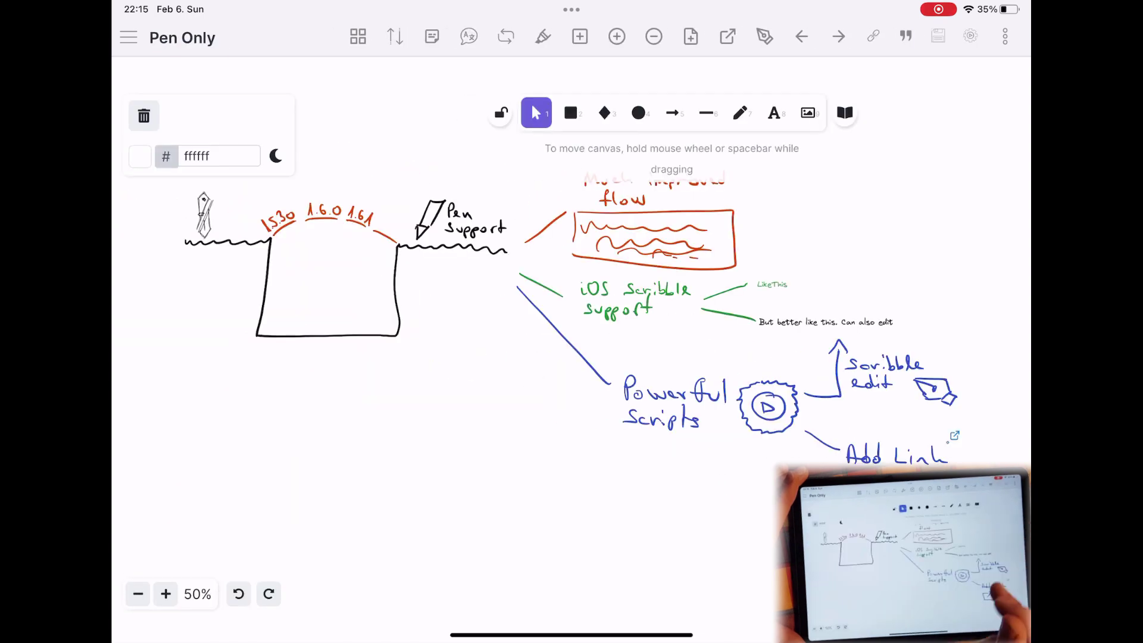
Draw a purple line from Powerful Scripts and select the 'Create new Pages' sketch and icon
click(141, 233)
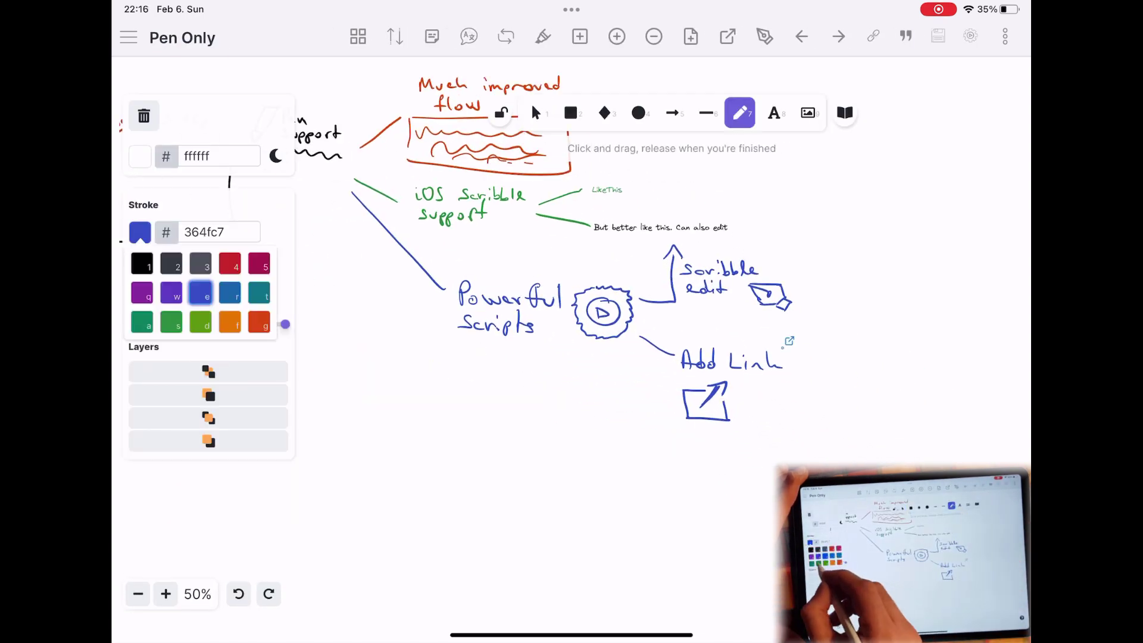
click(172, 294)
drag(591, 362, 564, 442)
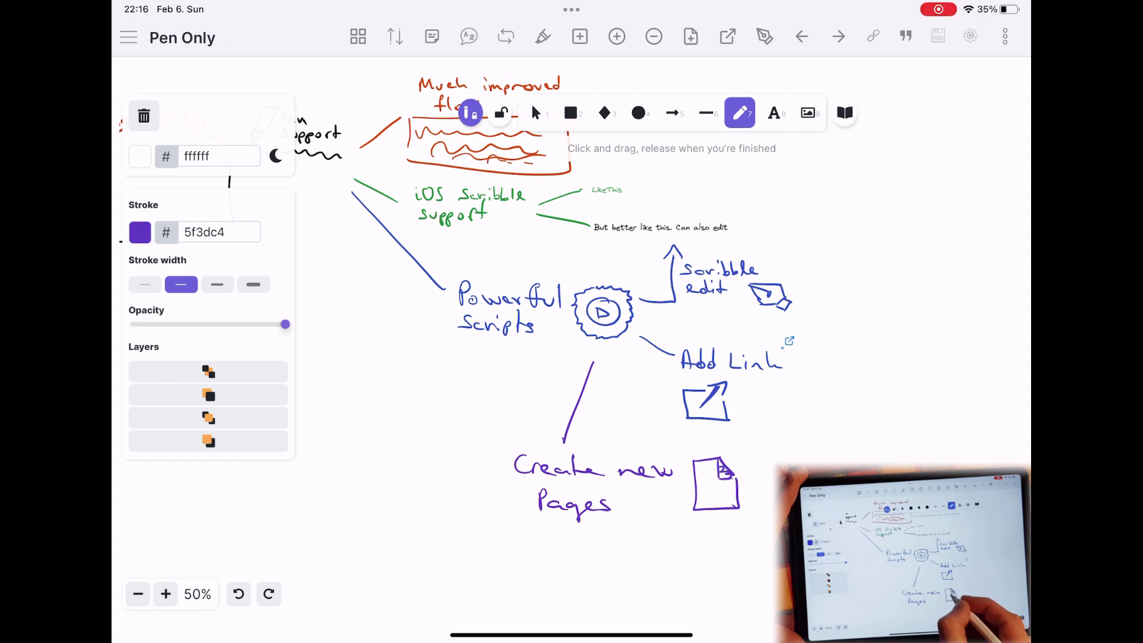
key(v)
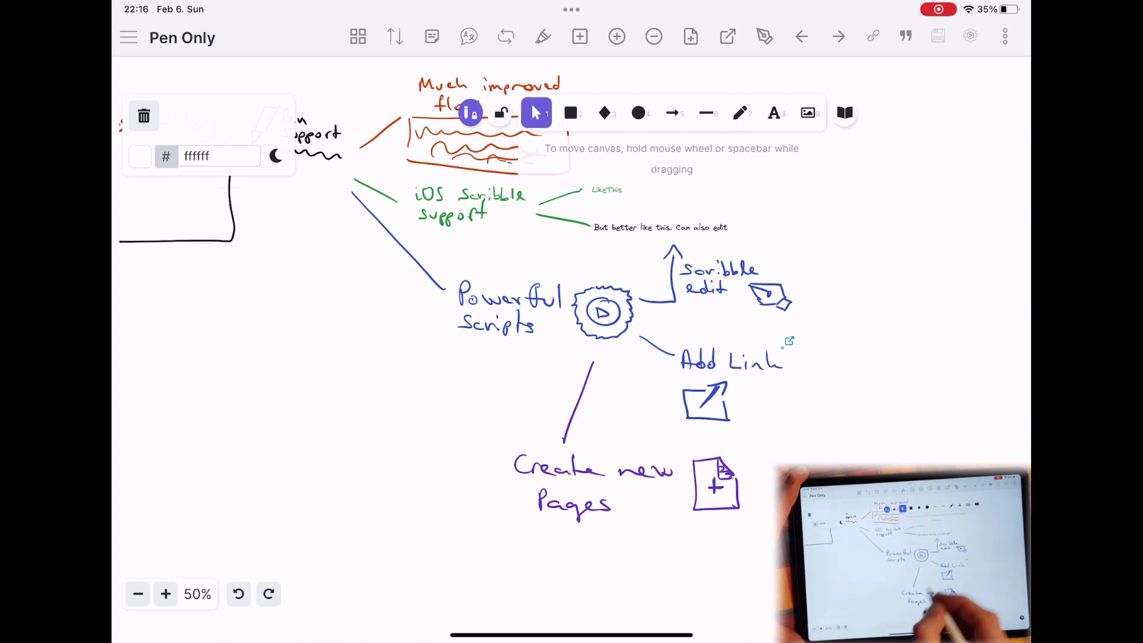
drag(505, 448, 750, 529)
Create a linked drawing named 'Pen Only - New file 1'
key(ctrl+p)
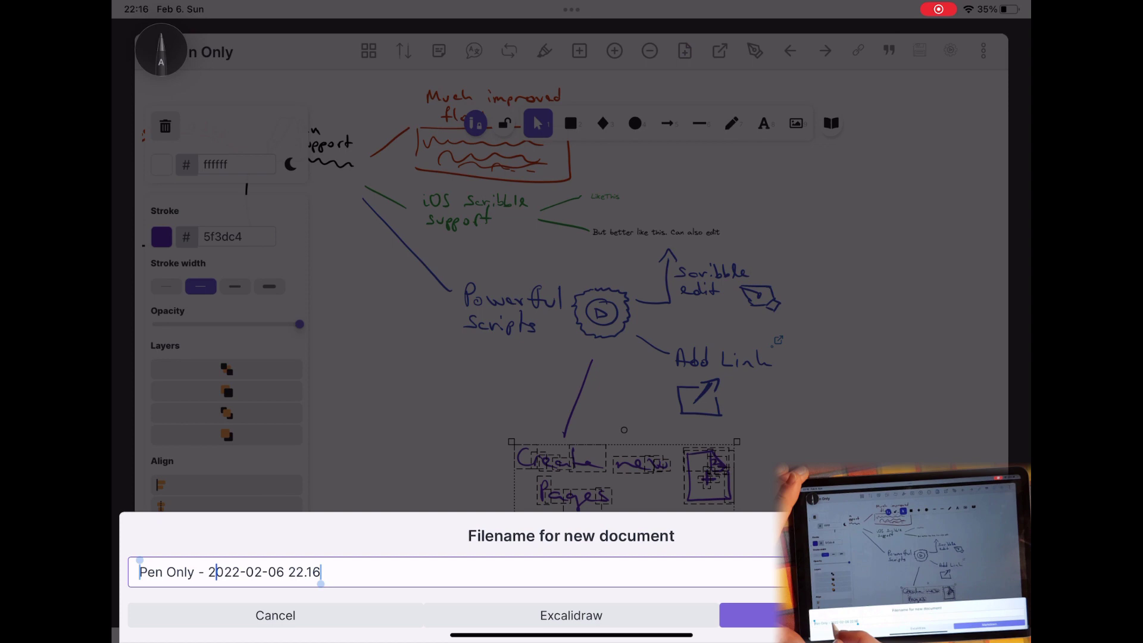
double_click(263, 572)
drag(343, 578, 364, 575)
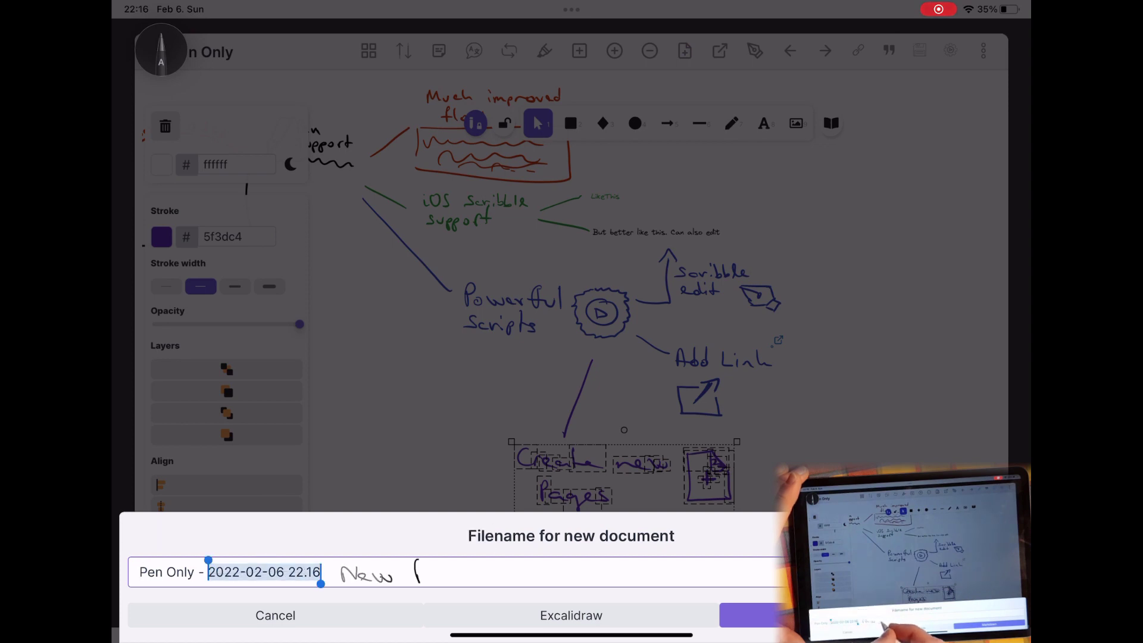
text(New file)
key(Return)
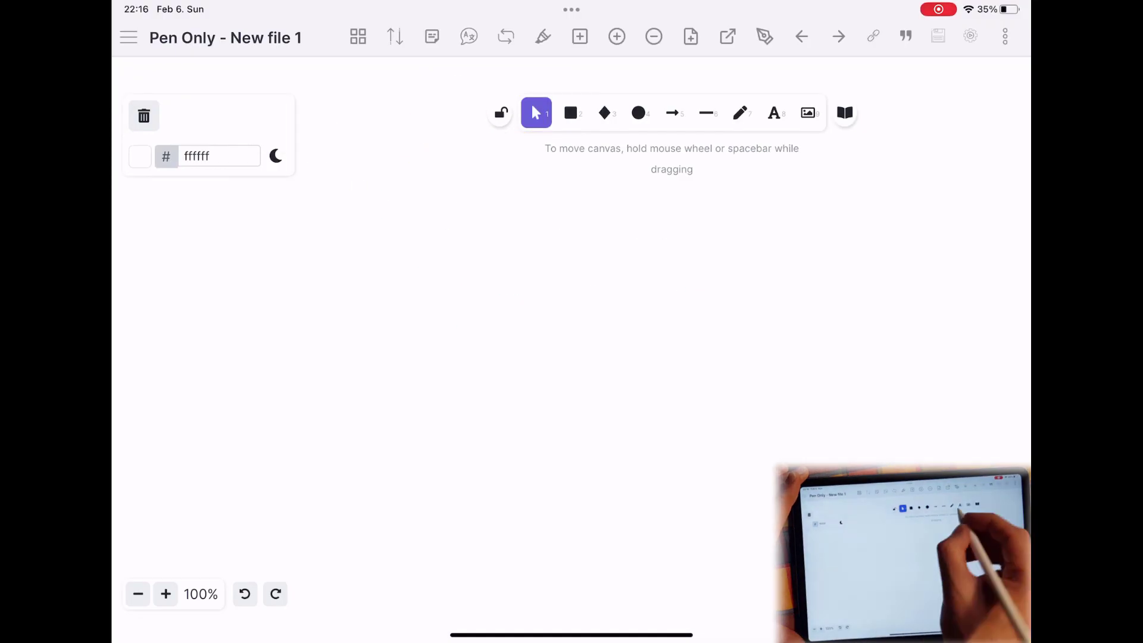
Handwrite 'This is' on the new page, then check the Create new Pages link
key(p)
mouse_move(427, 243)
mouse_down()
mouse_move(486, 258)
mouse_move(685, 257)
mouse_up()
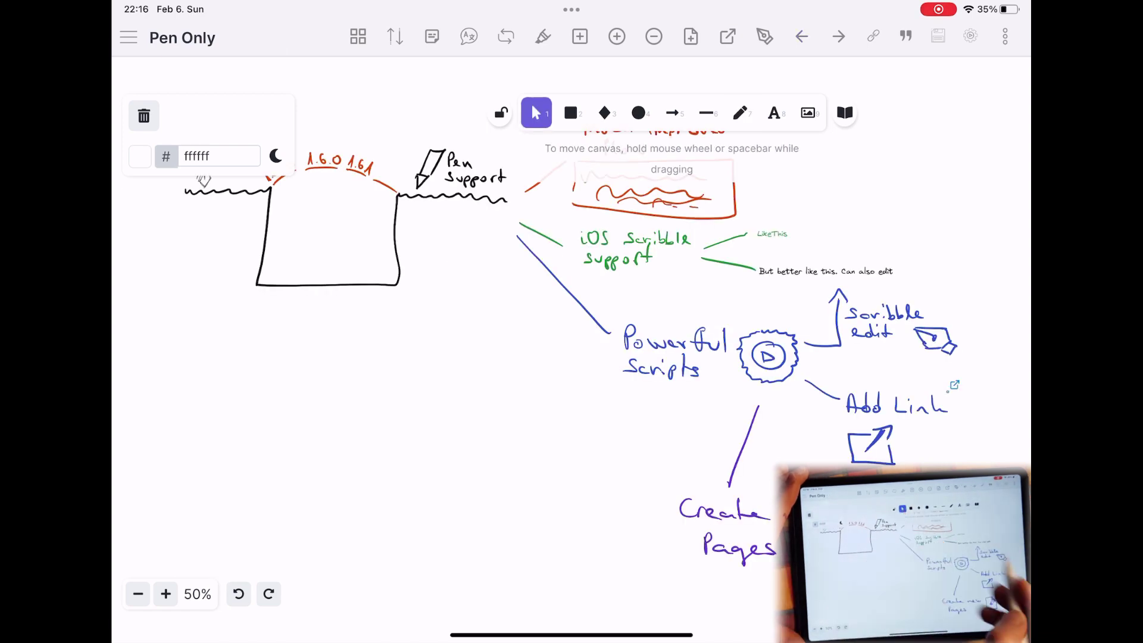
click(871, 444)
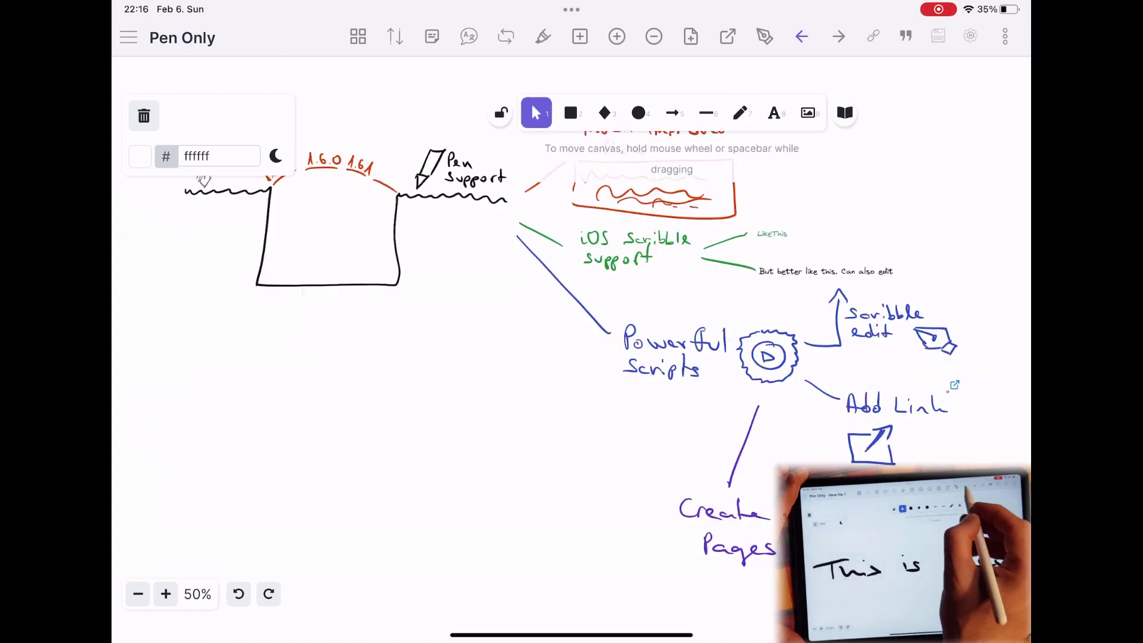
scroll(571, 358, down, 1)
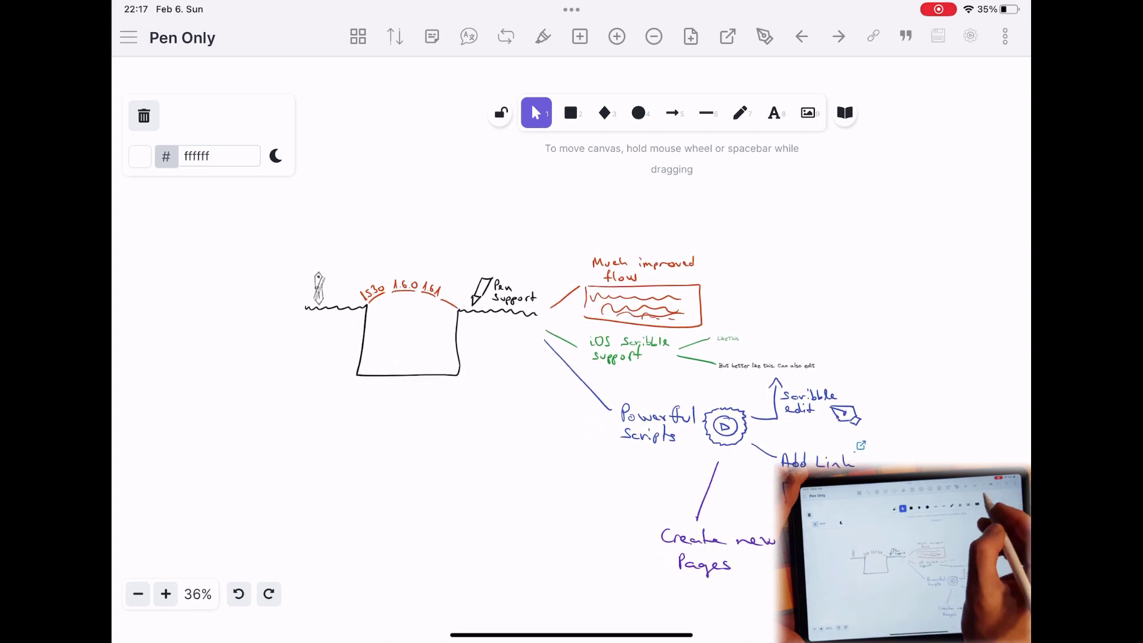
Handwrite 'Need these scripts' at the top with an upward arrow
click(740, 114)
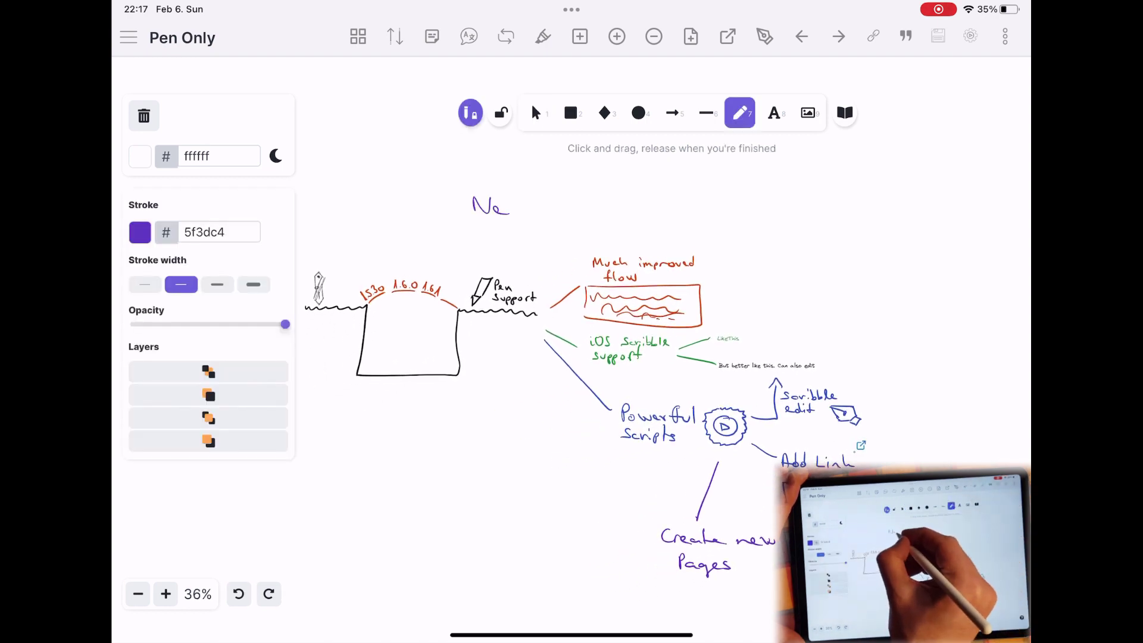
mouse_move(474, 199)
mouse_down()
mouse_move(536, 212)
mouse_move(747, 207)
mouse_up()
mouse_move(626, 186)
mouse_down()
mouse_move(679, 126)
mouse_move(686, 73)
mouse_up()
Add more upward arrows, a plus sign below, and start a typed text note
mouse_move(681, 180)
mouse_down()
mouse_move(727, 79)
mouse_move(758, 79)
mouse_up()
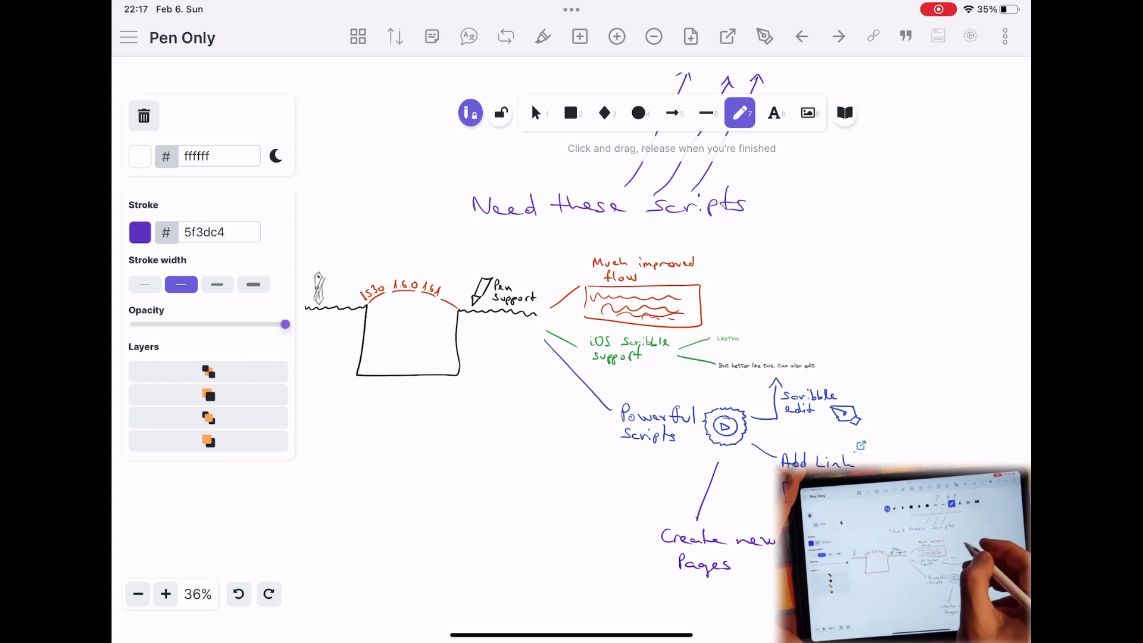
drag(543, 233, 550, 240)
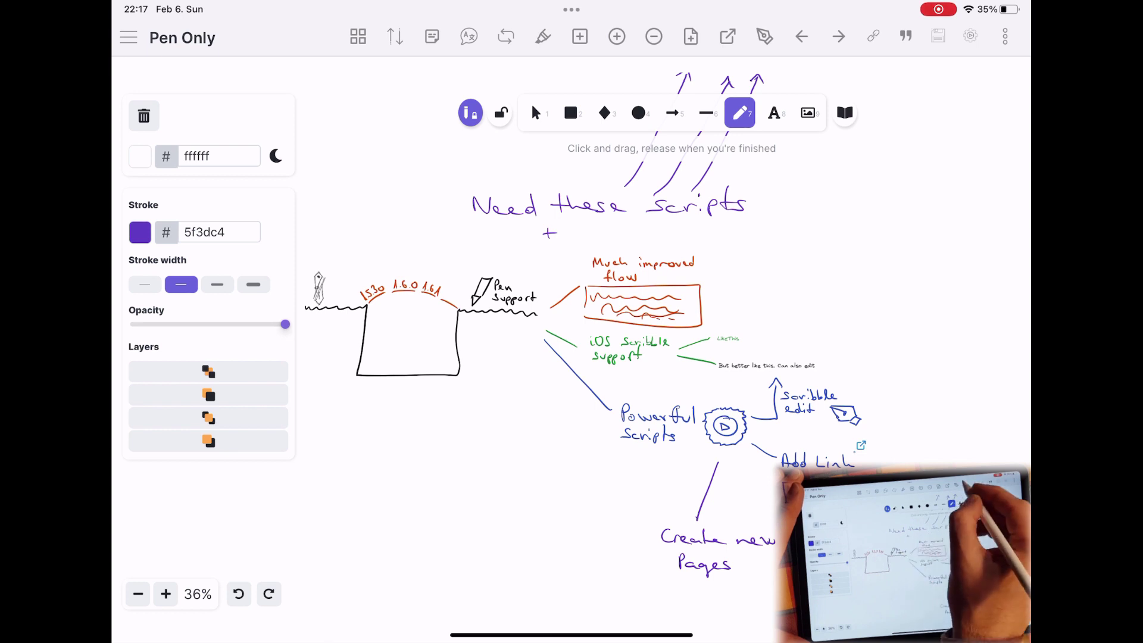
click(550, 233)
Handwrite the note 'Customizable page leader buttons plugin' and place it on the canvas
drag(205, 576, 279, 577)
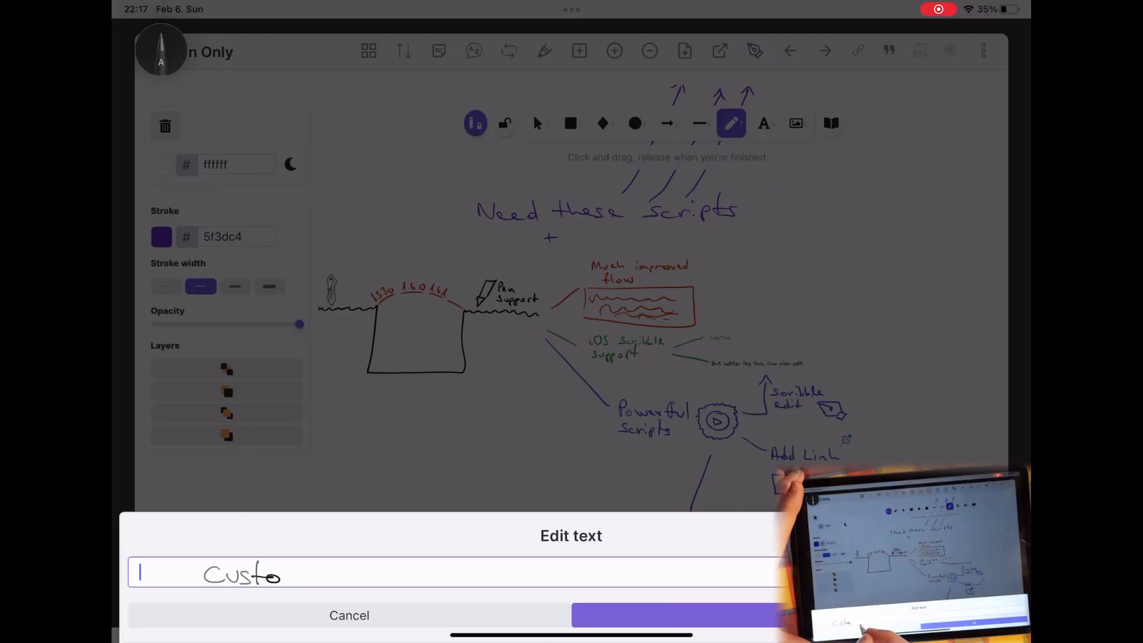
drag(443, 572, 626, 576)
drag(505, 572, 759, 579)
drag(519, 576, 590, 576)
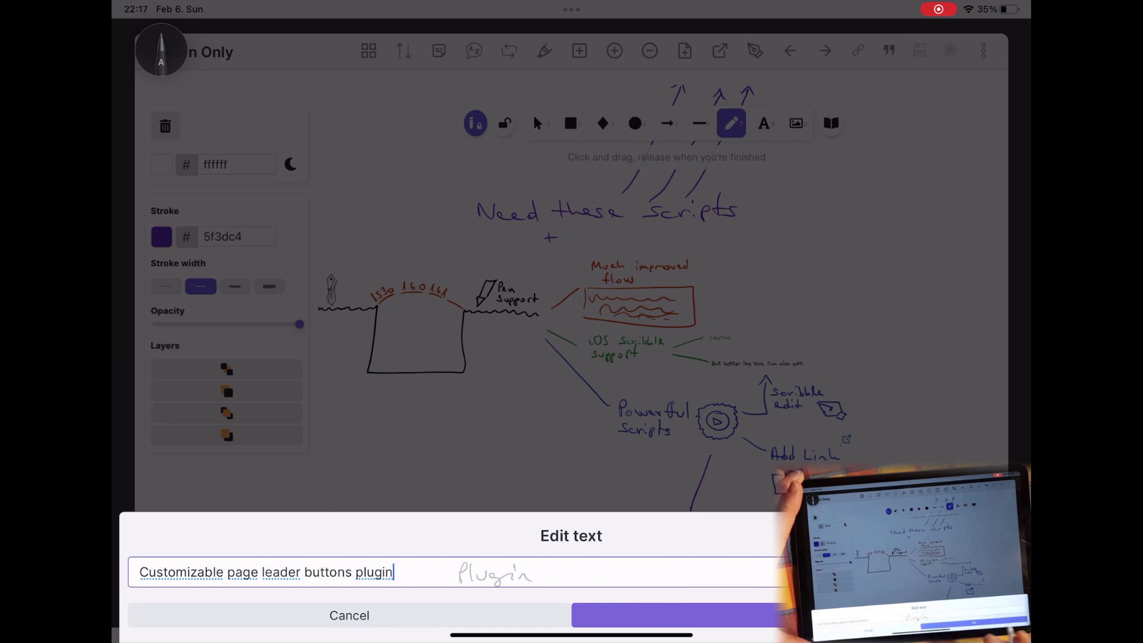
click(680, 615)
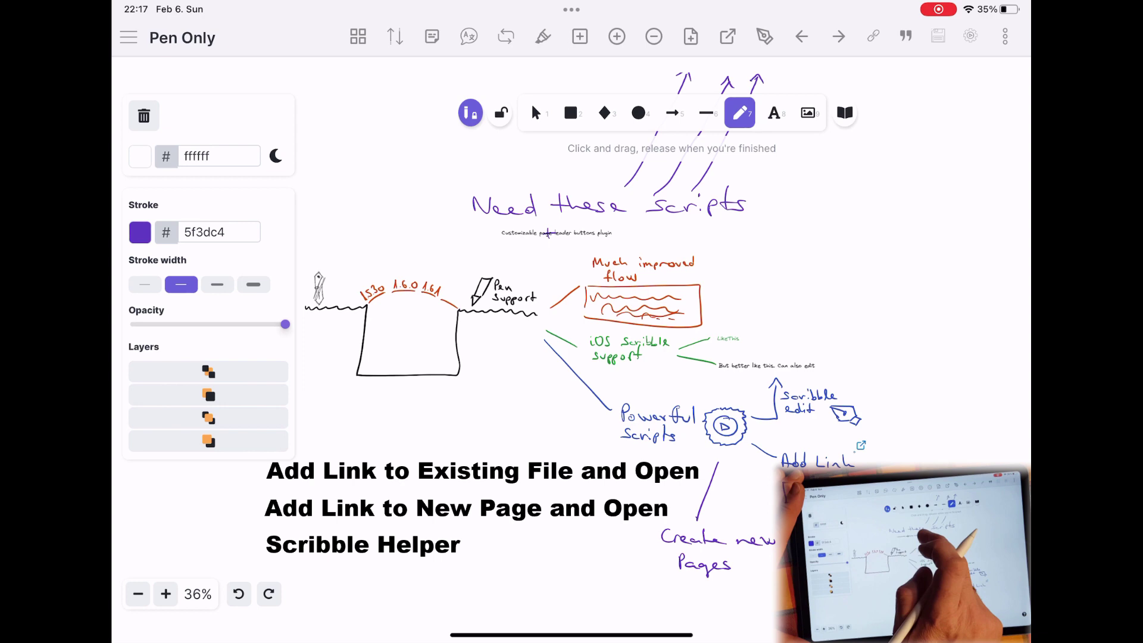
Enlarge the text note and correct 'leader' to 'header'
click(556, 233)
drag(613, 236, 897, 253)
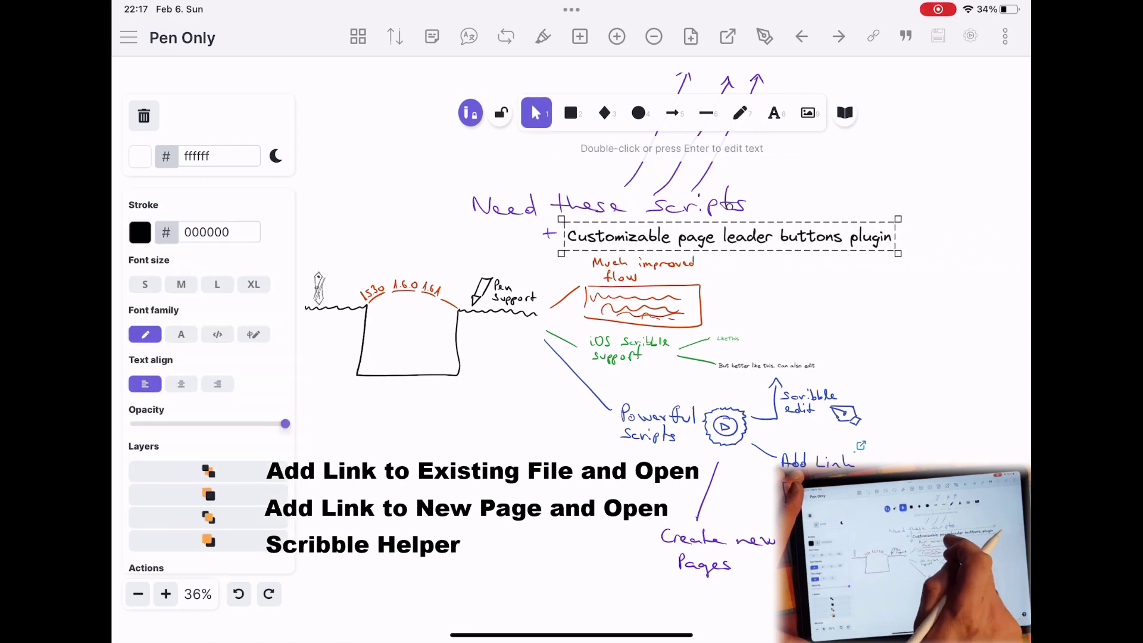
double_click(729, 236)
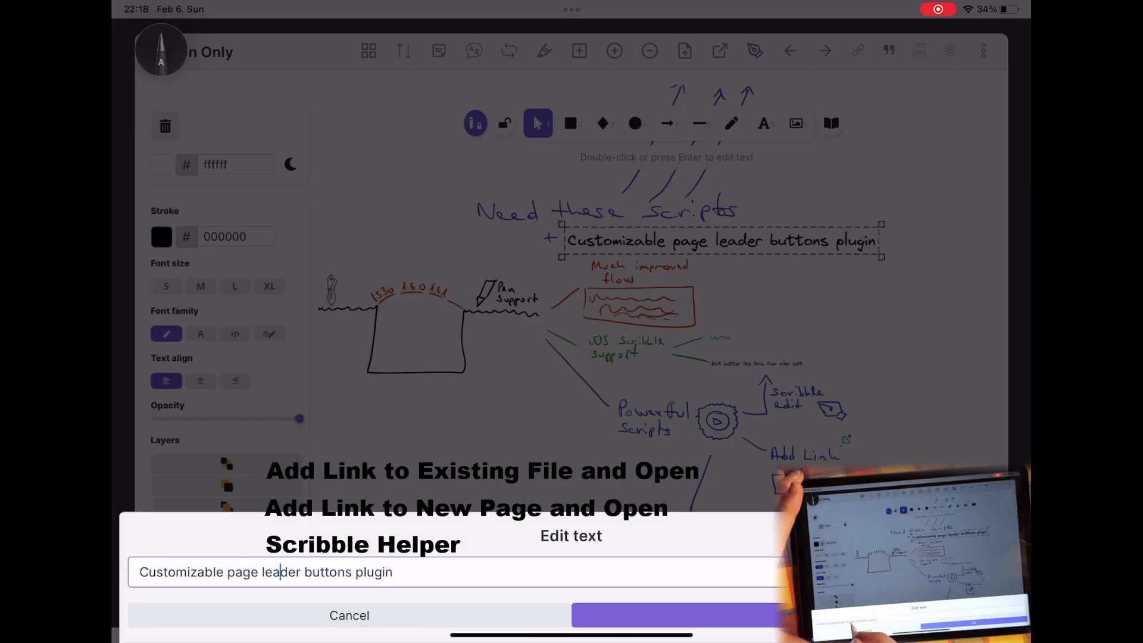
double_click(281, 572)
key(BackSpace)
text(h)
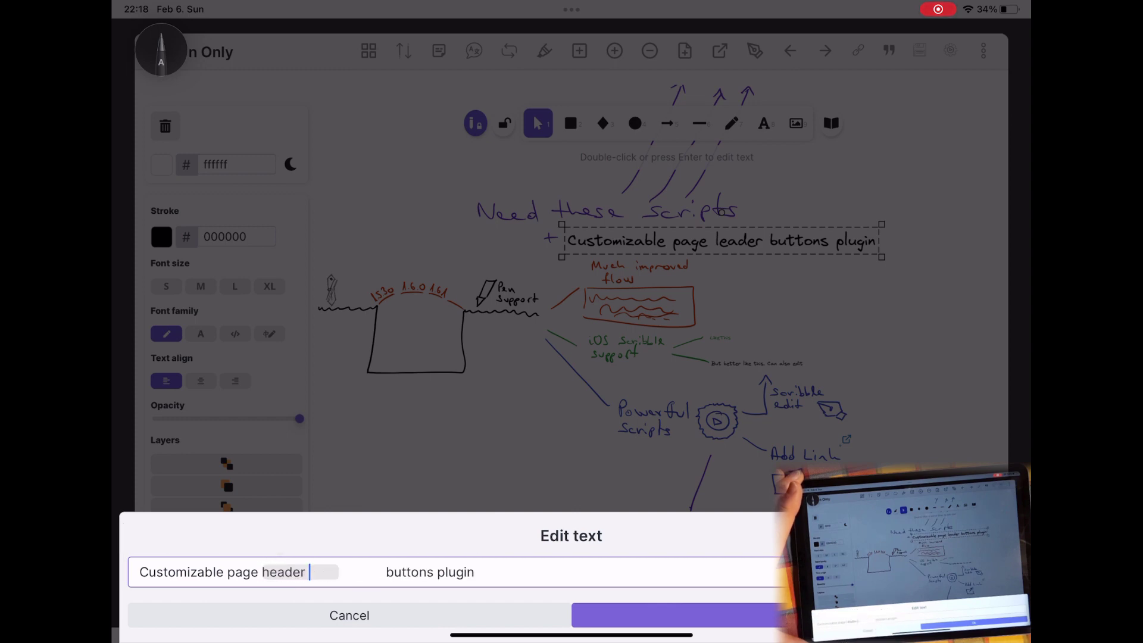
click(678, 616)
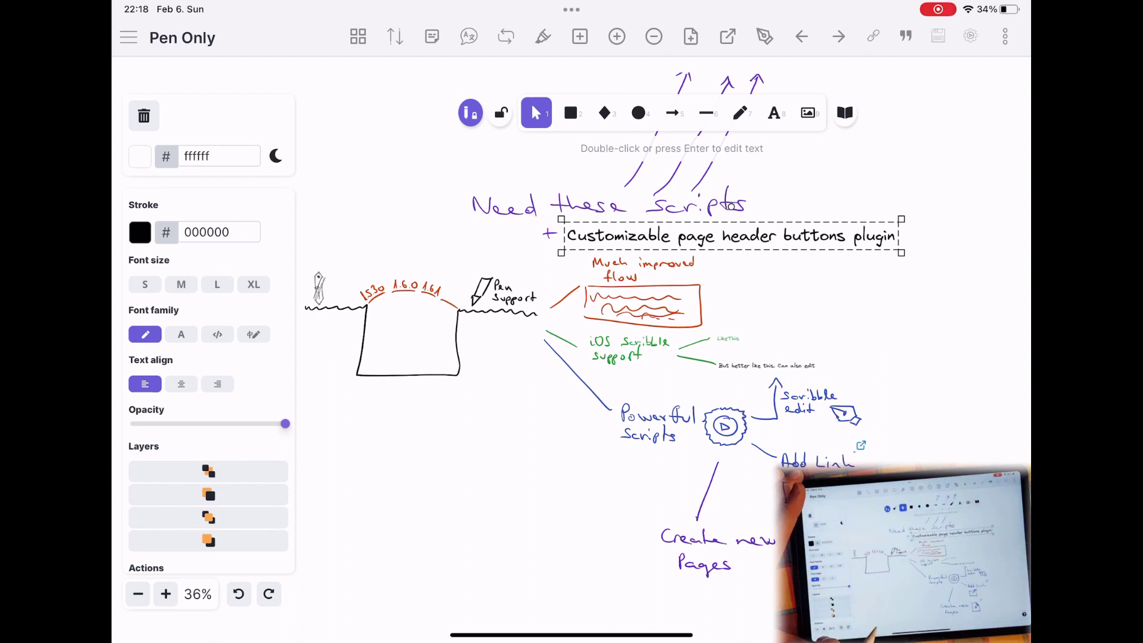
Switch to freedraw with an orange (e67700) stroke colour
key(p)
click(139, 233)
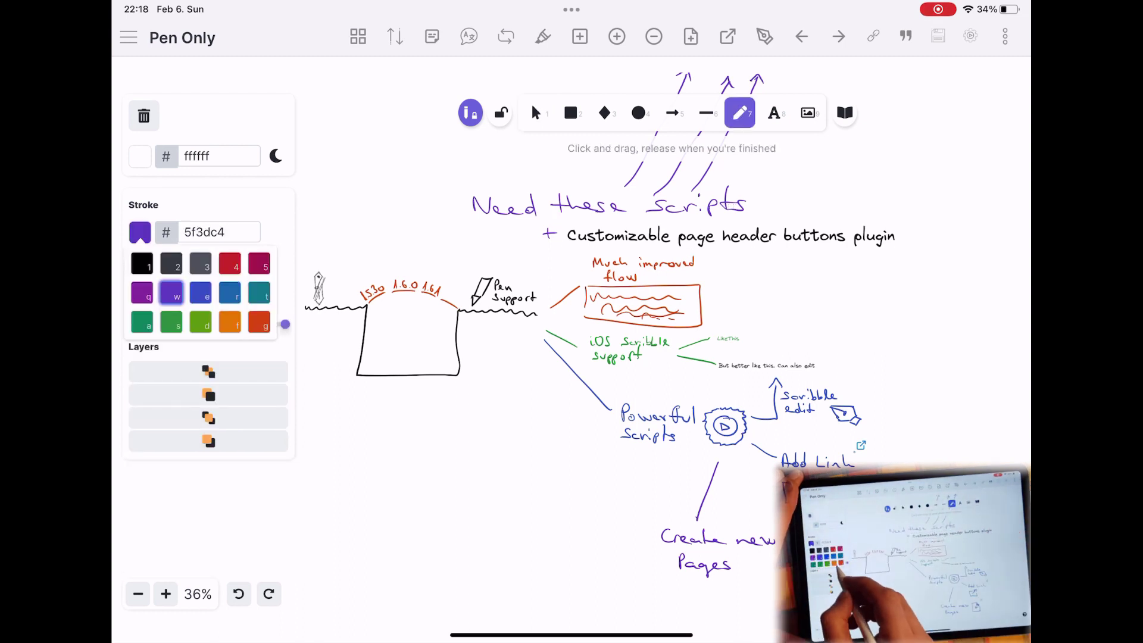
click(230, 323)
key(Escape)
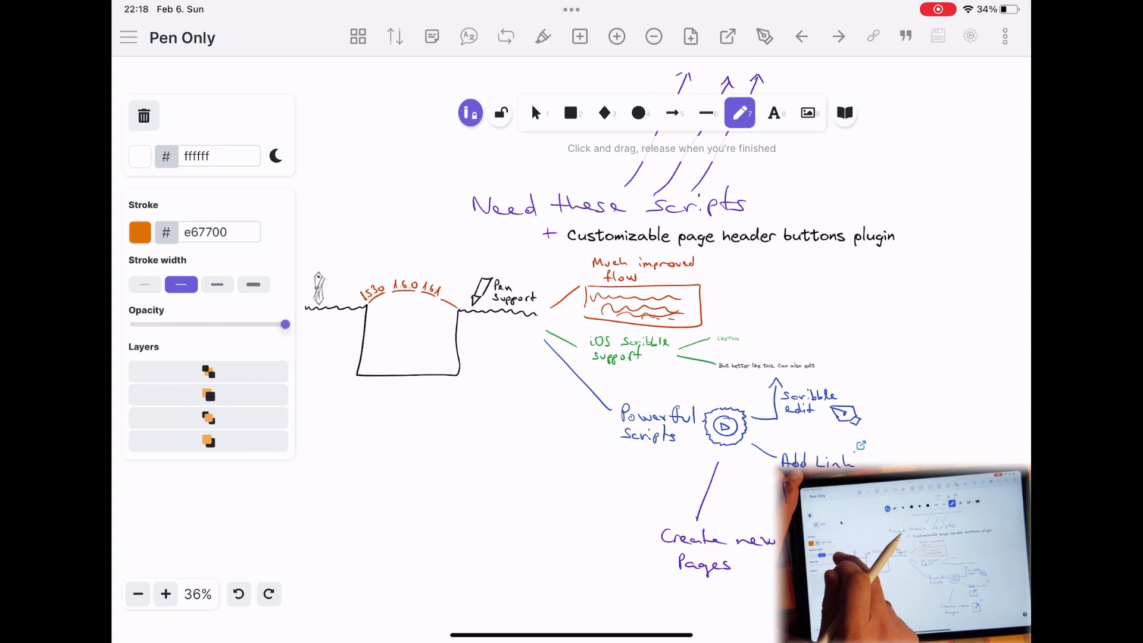
Handwrite 'ENJOY' in orange and draw a box around it
mouse_move(323, 443)
mouse_down()
mouse_move(344, 459)
mouse_move(443, 465)
mouse_up()
drag(447, 439, 465, 471)
drag(308, 421, 453, 489)
drag(311, 421, 485, 458)
key(v)
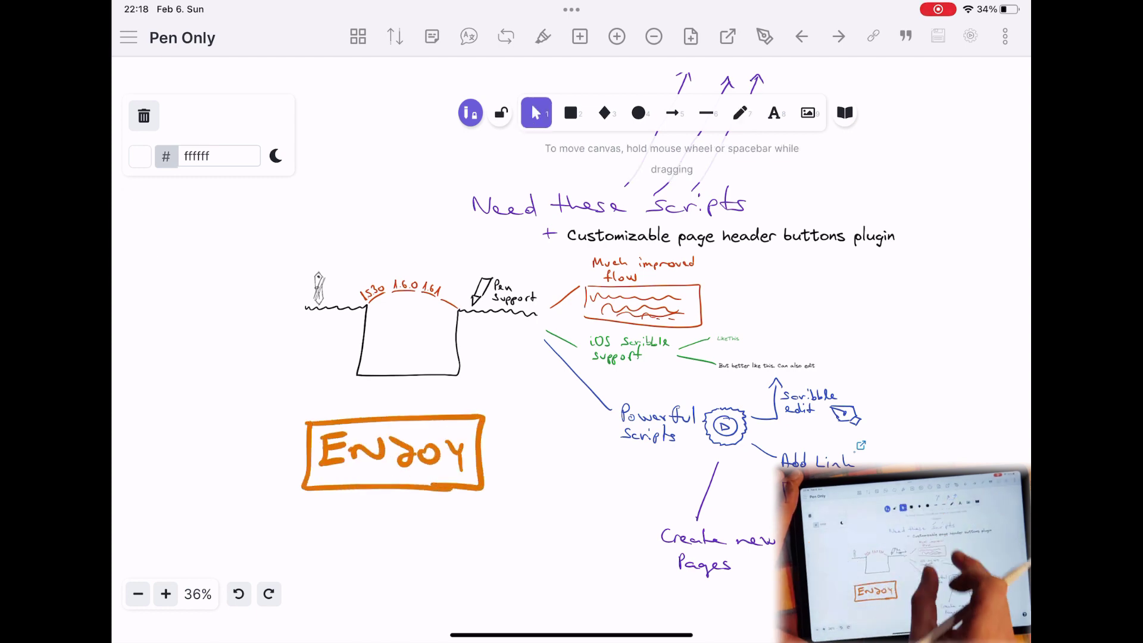
scroll(572, 358, down, 2)
right_click(190, 404)
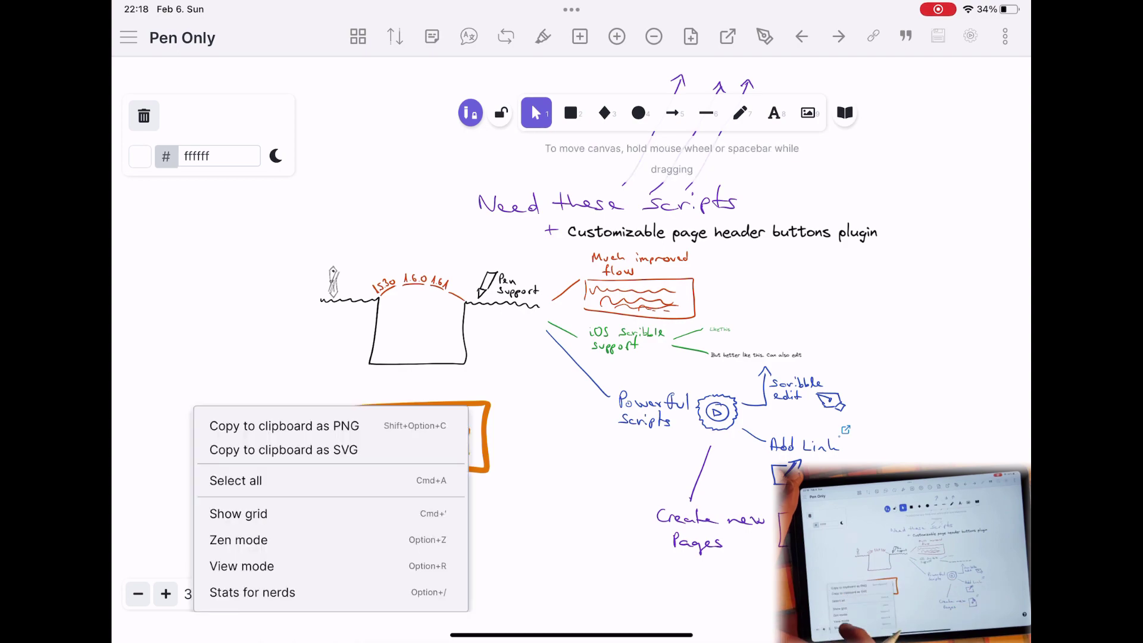